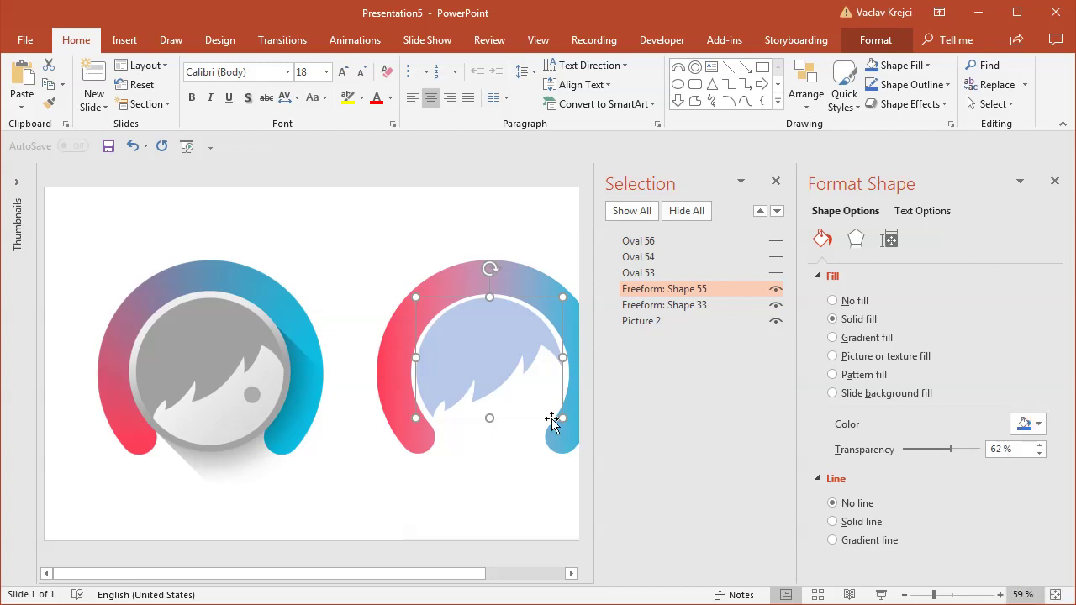
Step: Eyedrop the reference face's grey onto the hair (Shape 55) and sort through Ovals 53 and 54
click(229, 338)
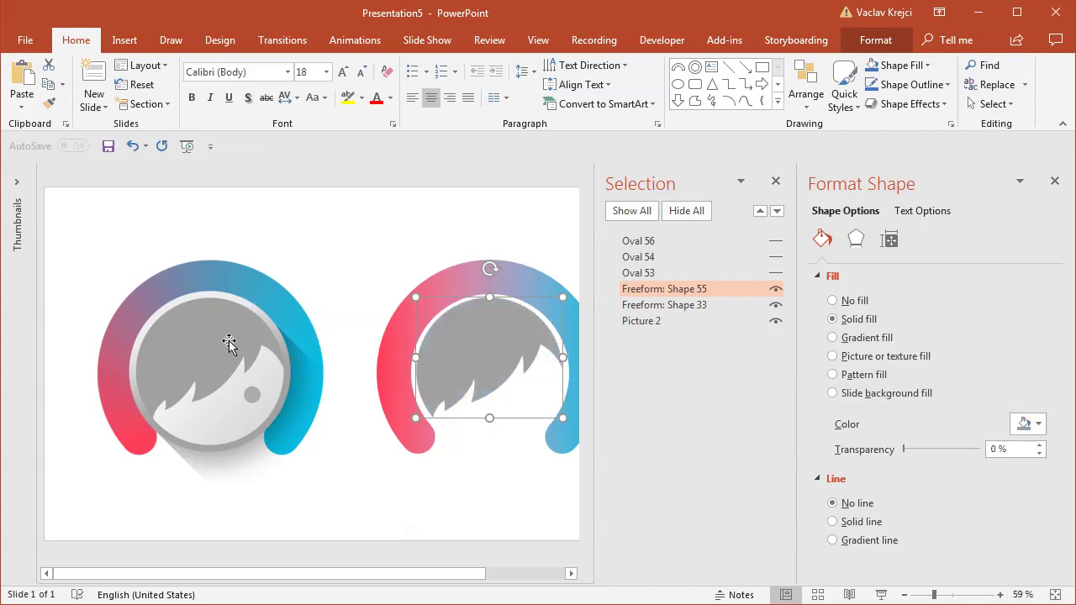
click(660, 274)
click(772, 274)
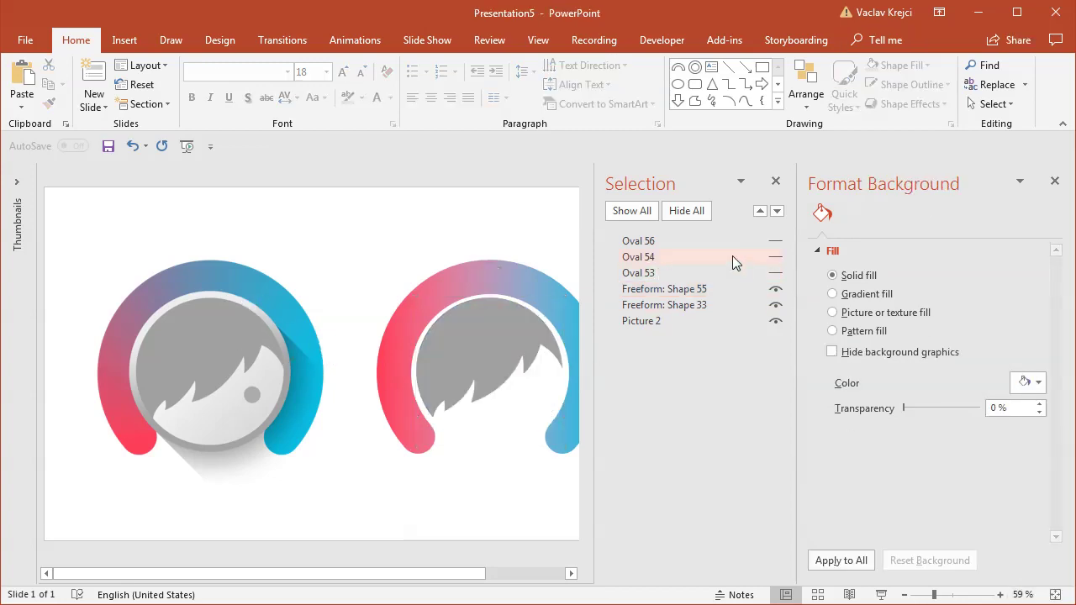
click(732, 256)
click(774, 257)
Step: Give eye dot Oval 56 no outline and a grey fill, then show Oval 54 and restack it
click(742, 241)
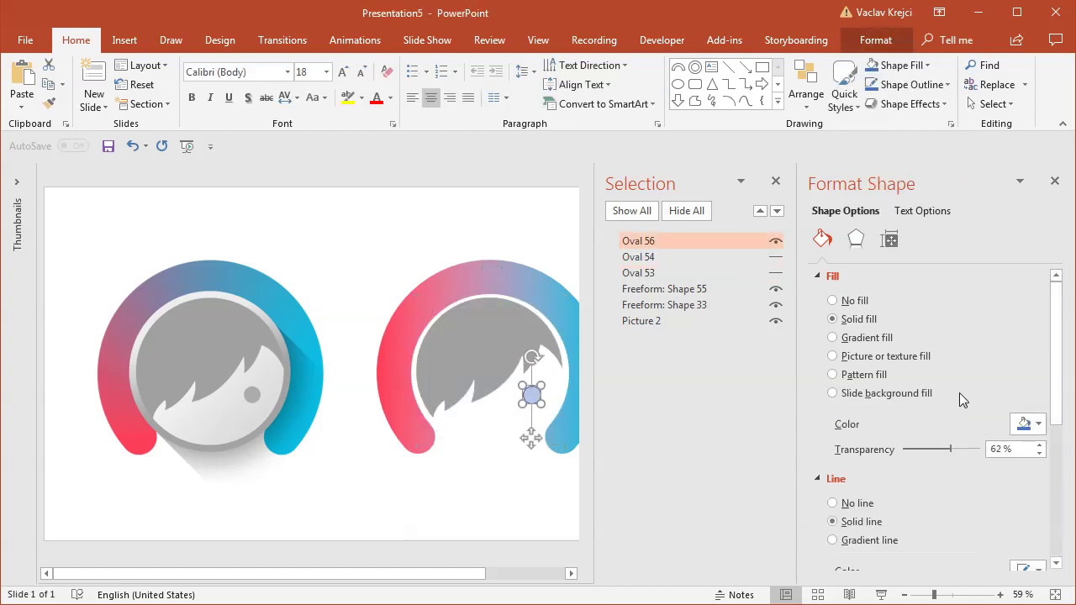
click(858, 504)
click(1026, 424)
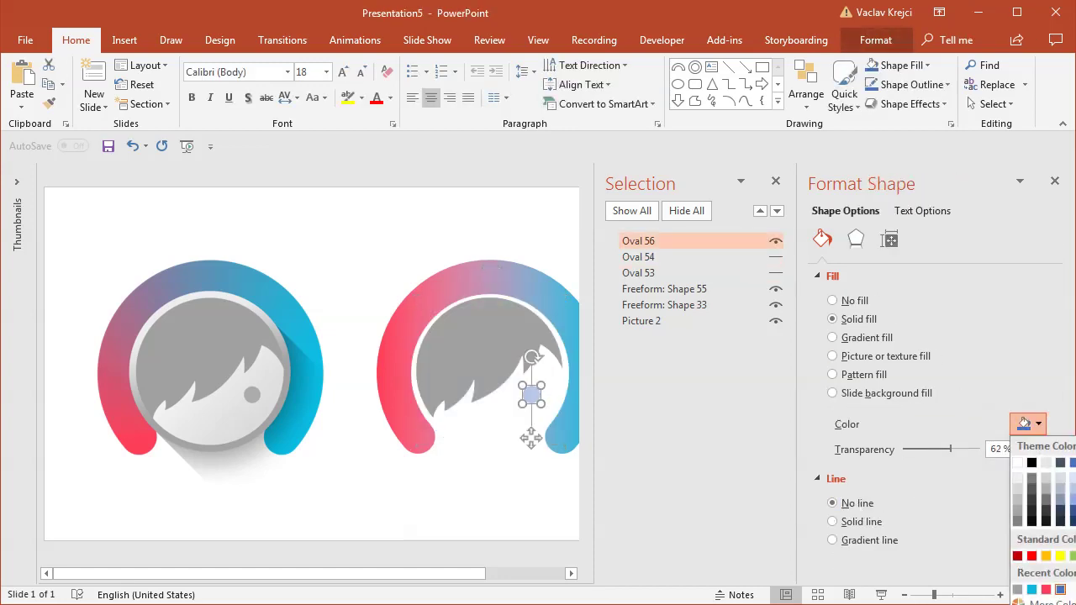
click(1017, 589)
click(656, 260)
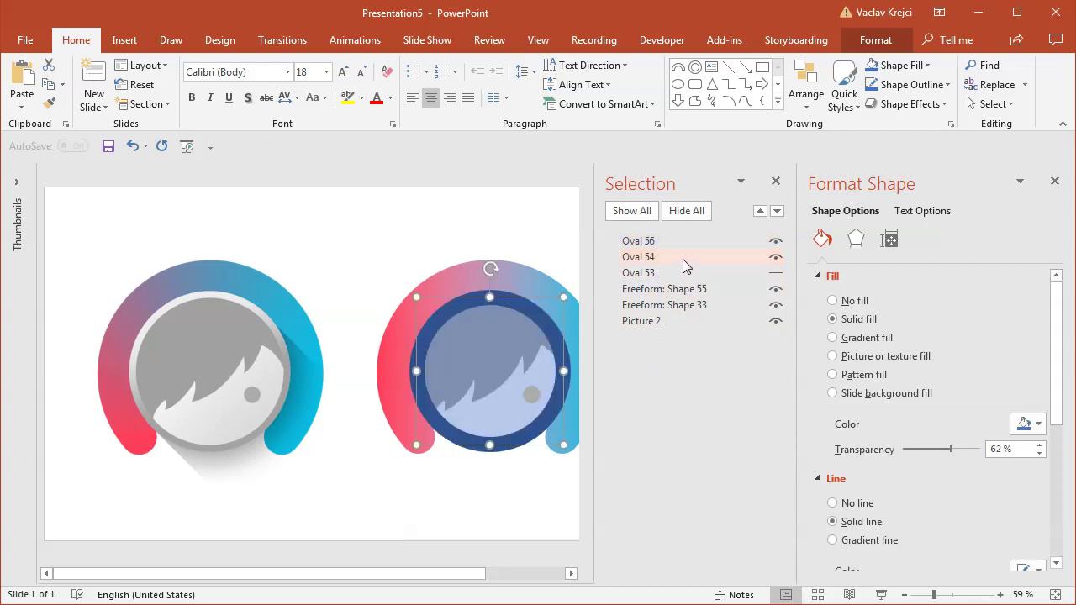
drag(677, 257, 681, 275)
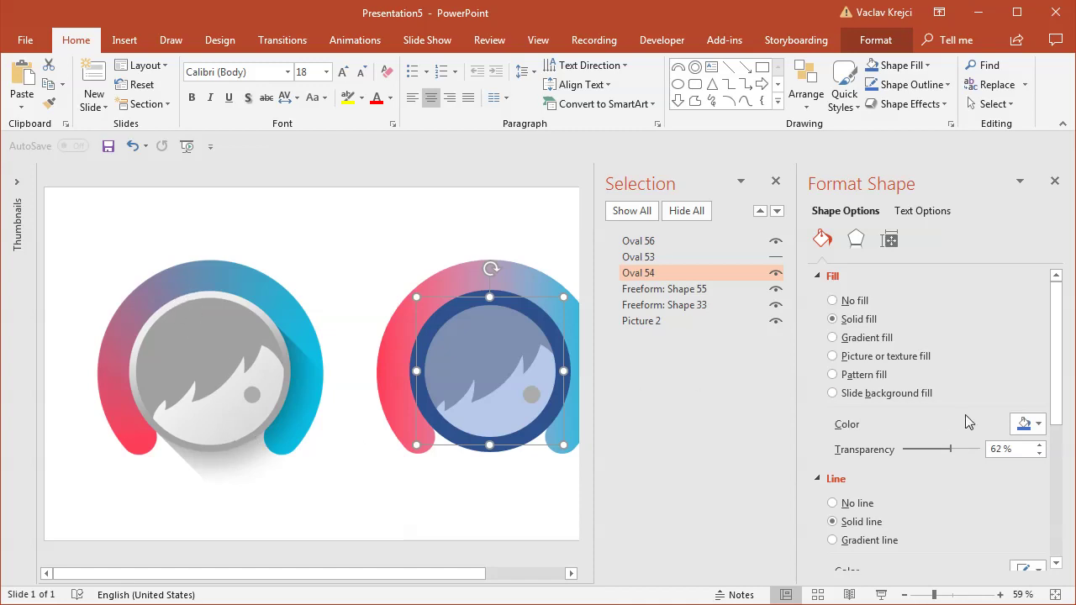
Step: Give Oval 54 no fill and a two-stop gradient outline in grey sampled from the reference face
click(857, 304)
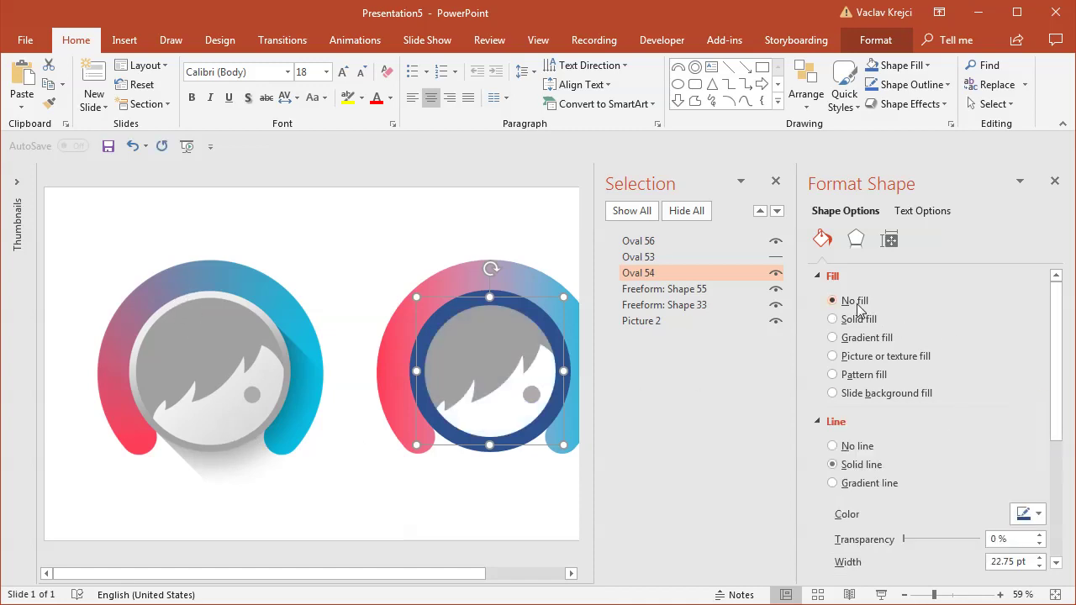
drag(1057, 363, 1041, 435)
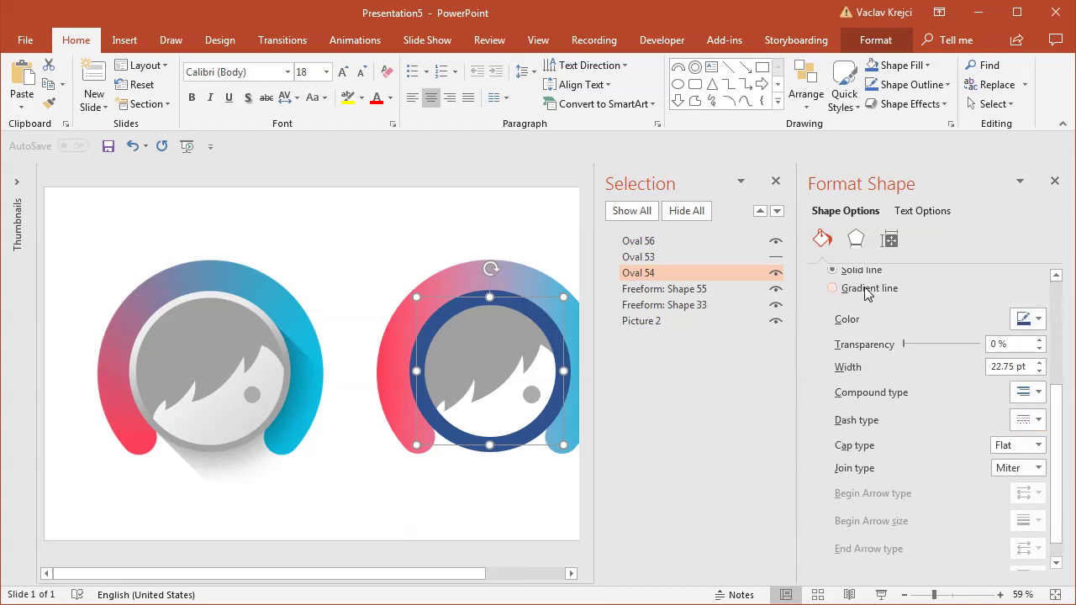
scroll(973, 361, up, 2)
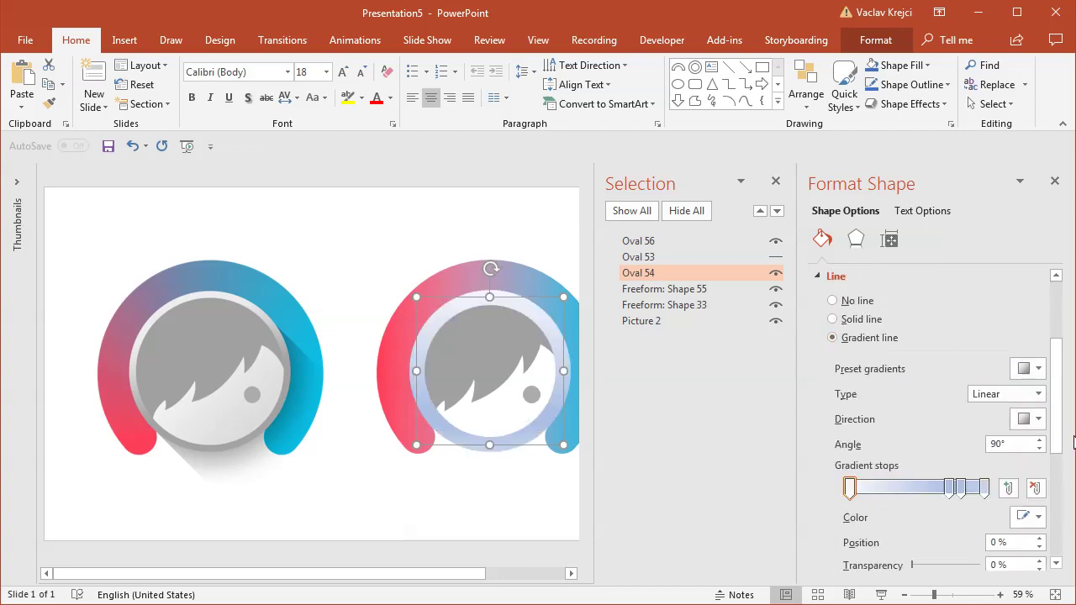
scroll(924, 421, down, 2)
click(1027, 418)
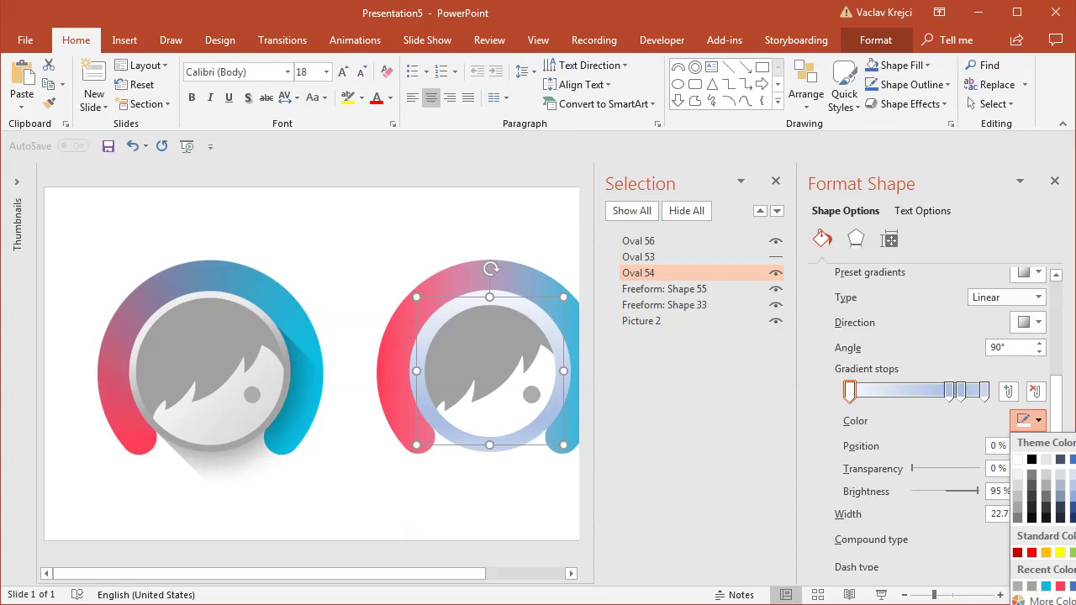
click(1039, 600)
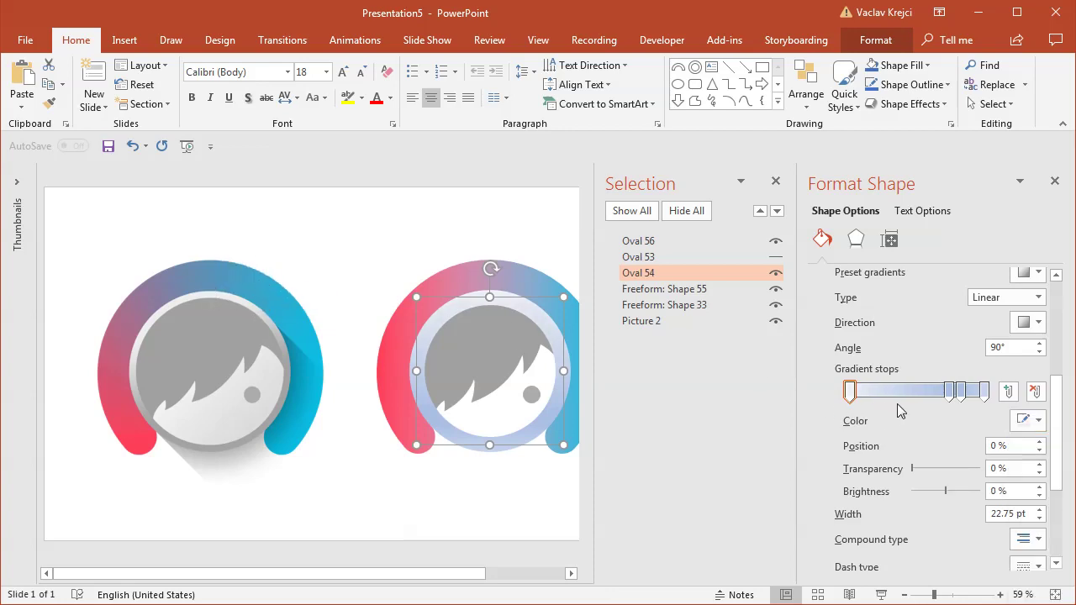
click(947, 391)
click(1027, 420)
click(1039, 600)
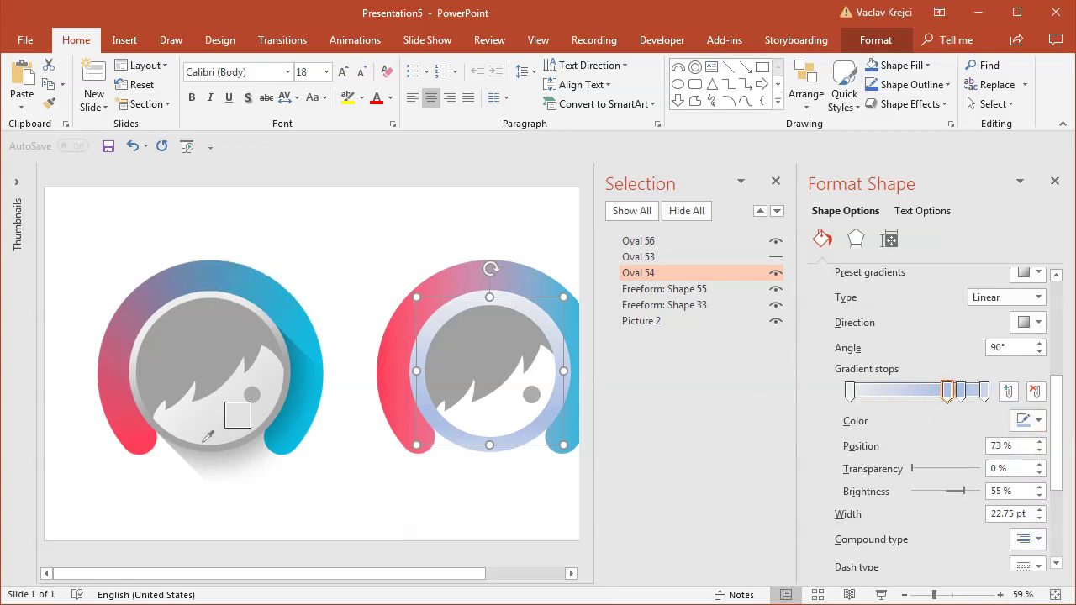
click(244, 421)
drag(973, 391, 891, 413)
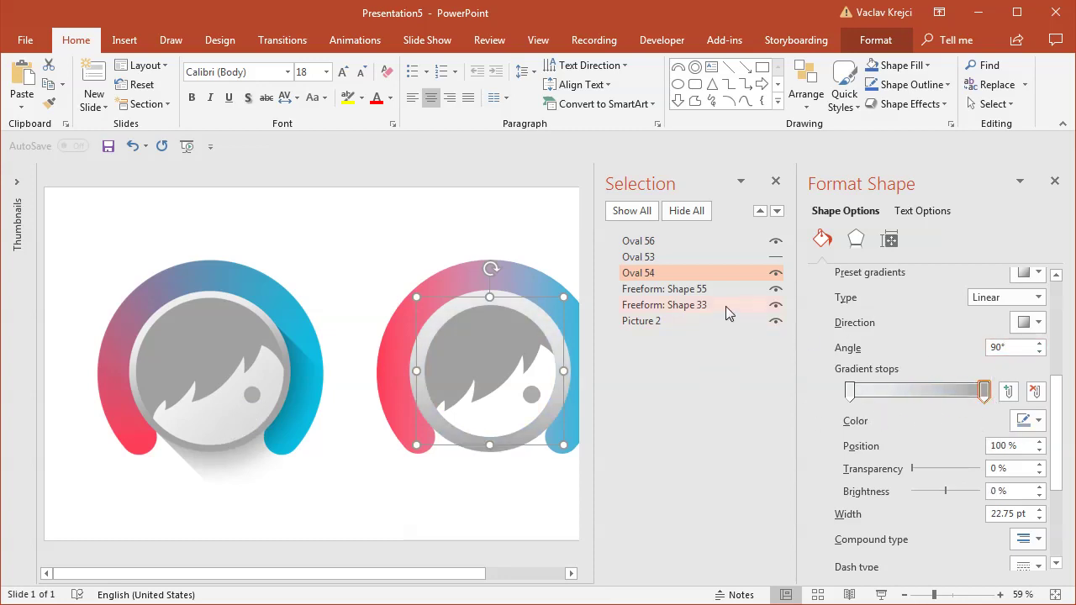
Step: Give Oval 53 no outline and the reference's light grey fill via the eyedropper
click(670, 258)
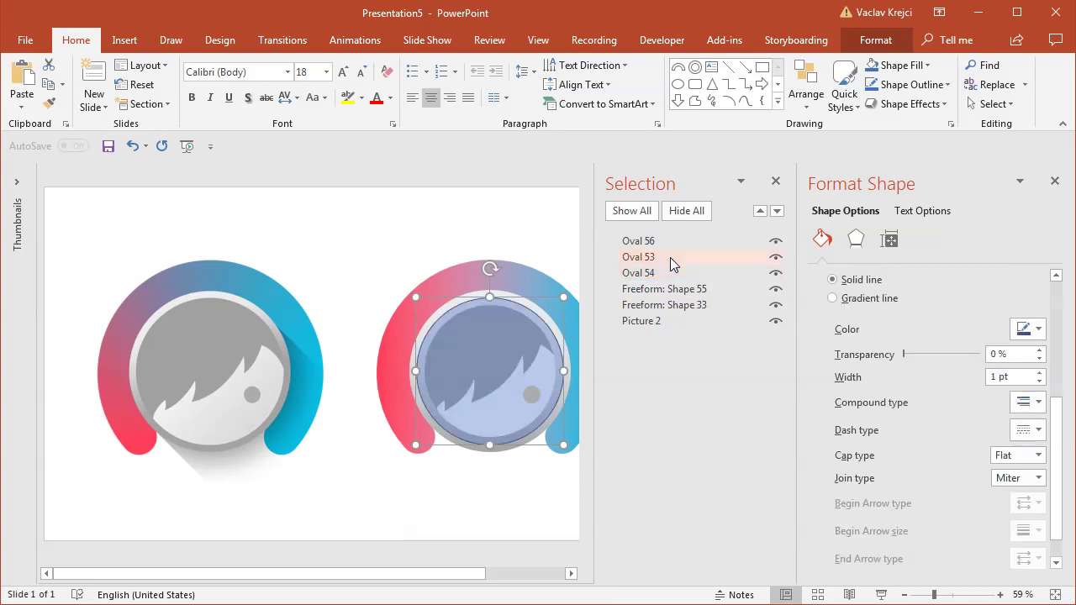
drag(1059, 406, 1059, 351)
click(874, 376)
click(1038, 424)
click(1038, 588)
click(234, 414)
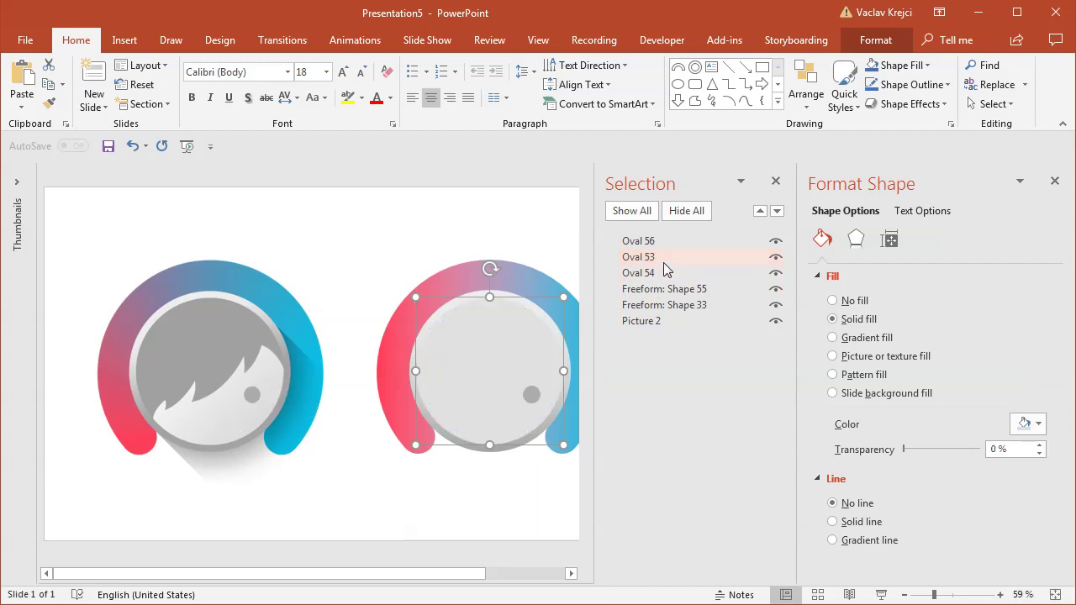
Step: Restack Oval 53 and Oval 54 in the Selection pane beneath the hair
drag(672, 256, 676, 303)
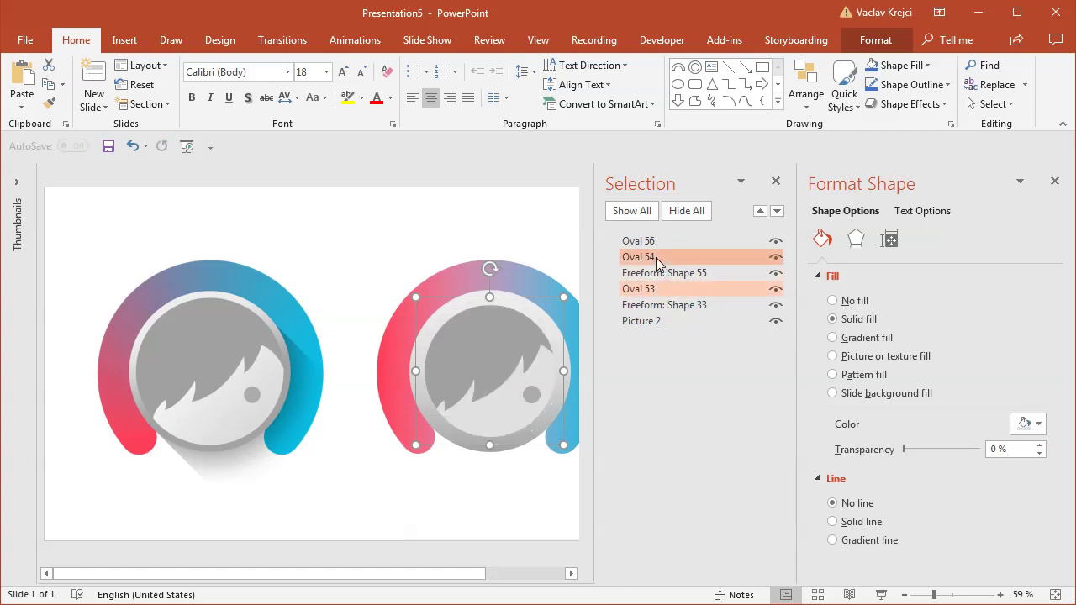
click(683, 256)
click(775, 256)
click(776, 256)
drag(725, 256, 685, 299)
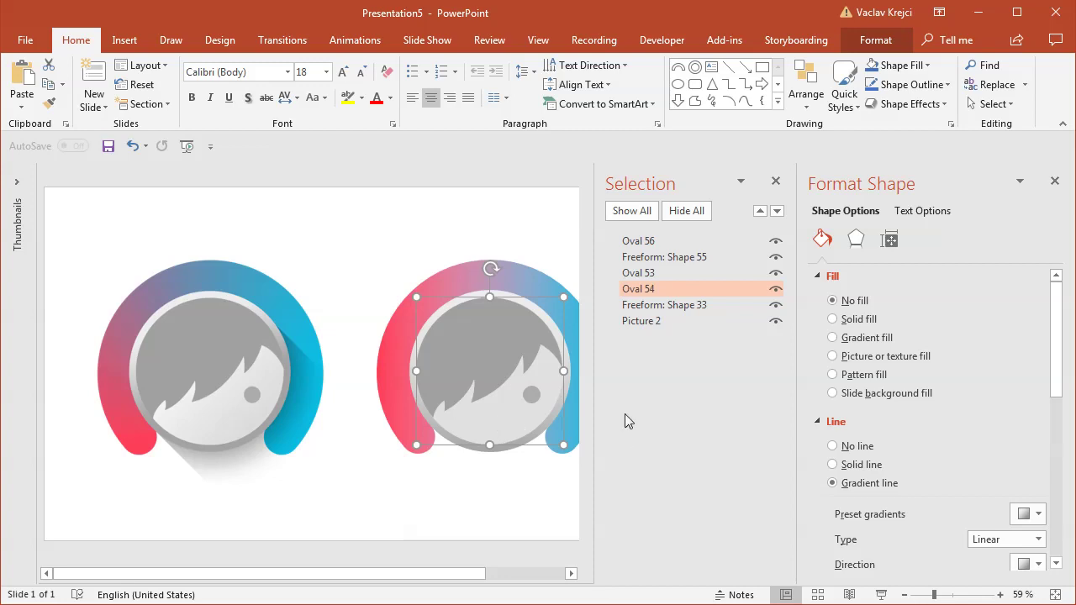
Step: Eyedrop the reference face's grey as the fill of the right icon's face circle
drag(597, 404, 661, 408)
click(591, 478)
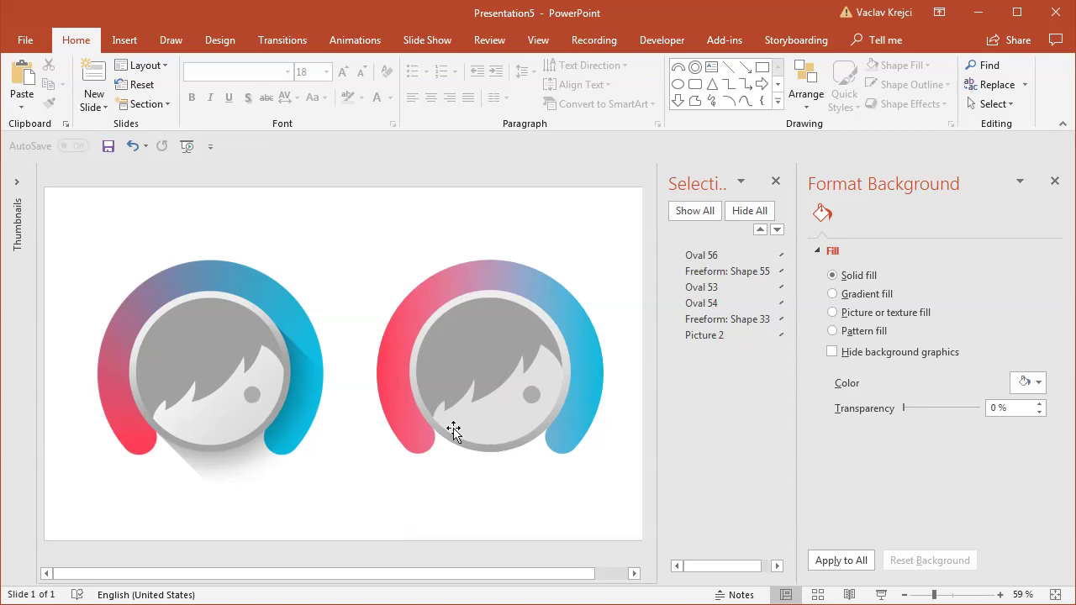
click(500, 413)
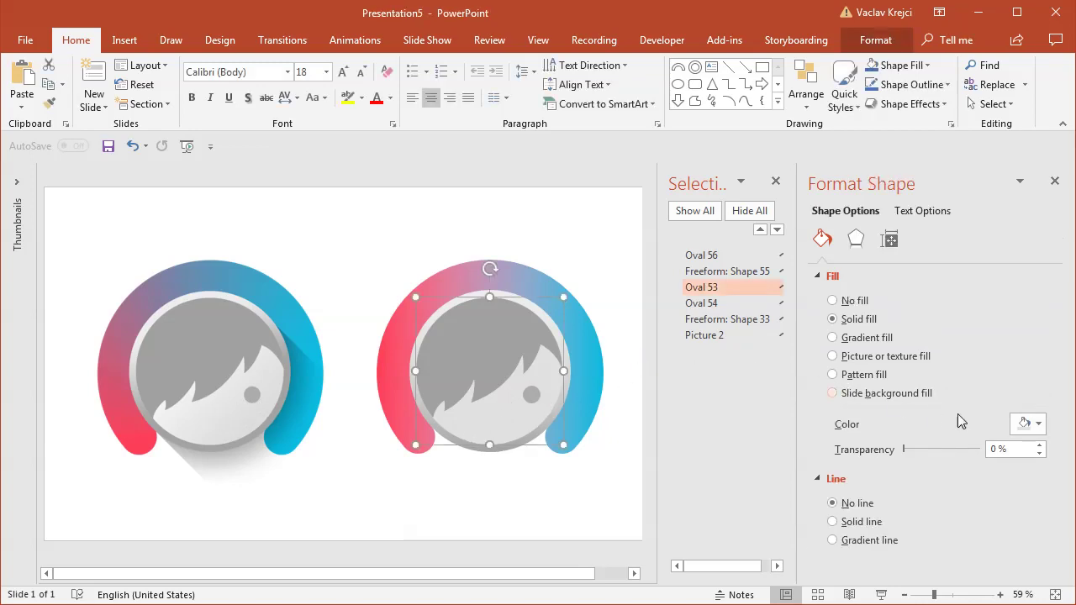
click(1027, 424)
click(1034, 597)
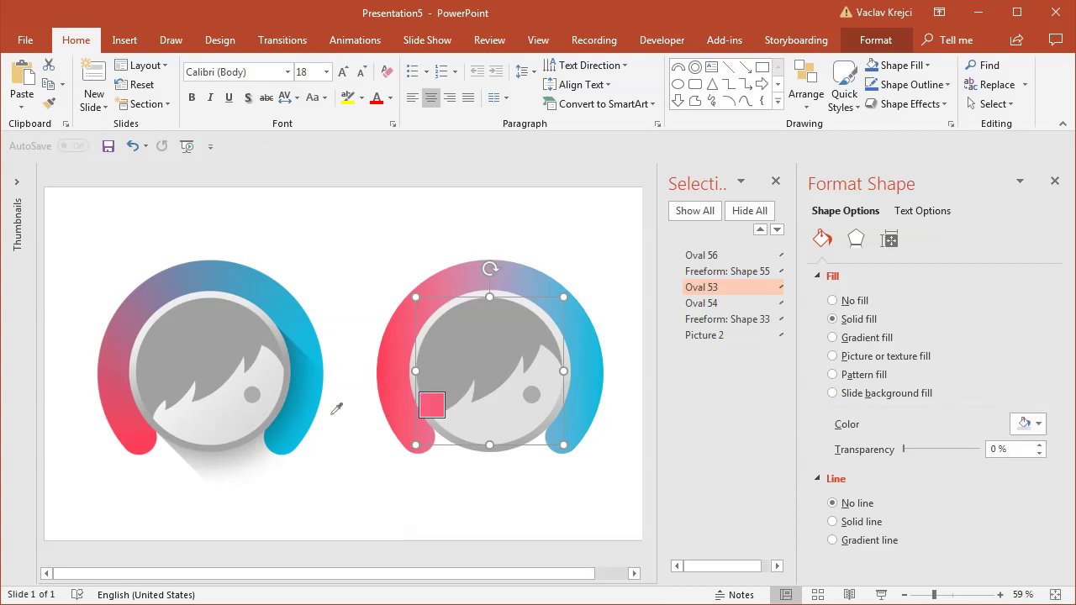
click(237, 383)
click(125, 41)
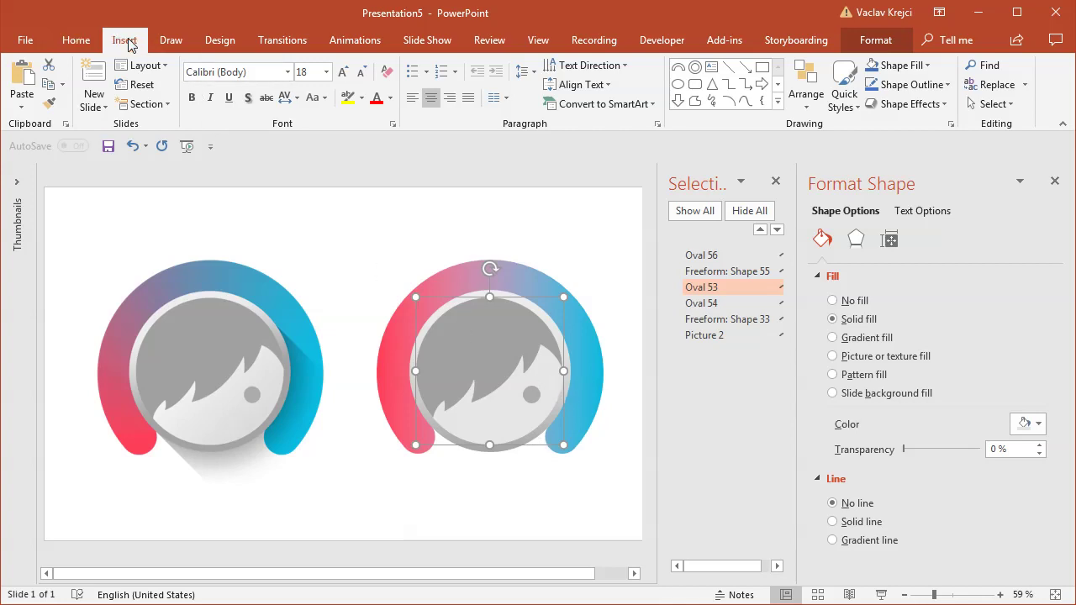
Step: Draw a rectangle, rotate it 45° into a diamond, and place it over the right icon
click(245, 92)
click(323, 144)
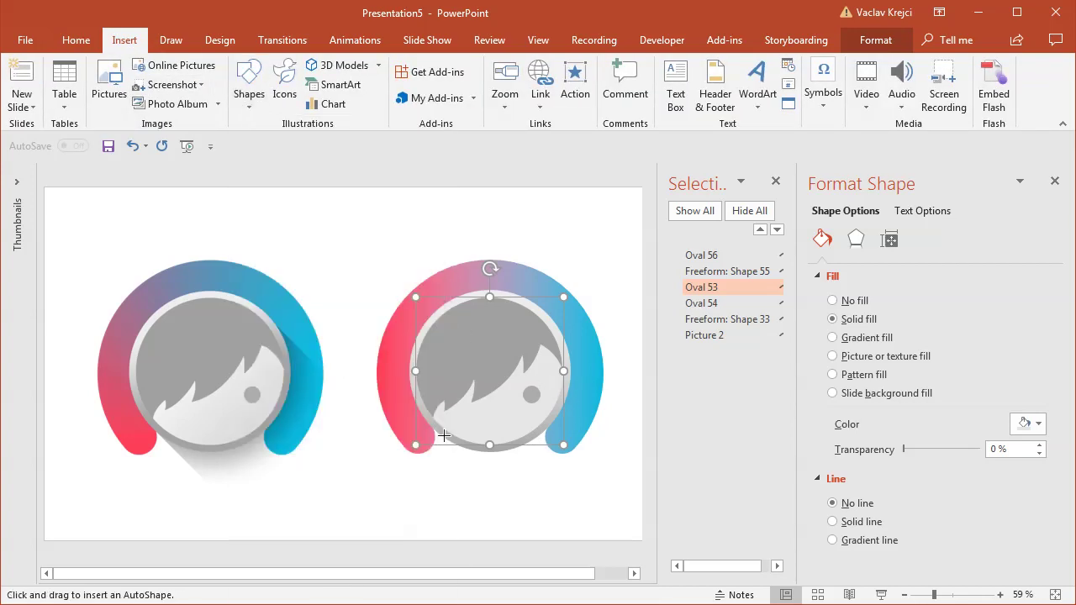
drag(414, 371, 571, 504)
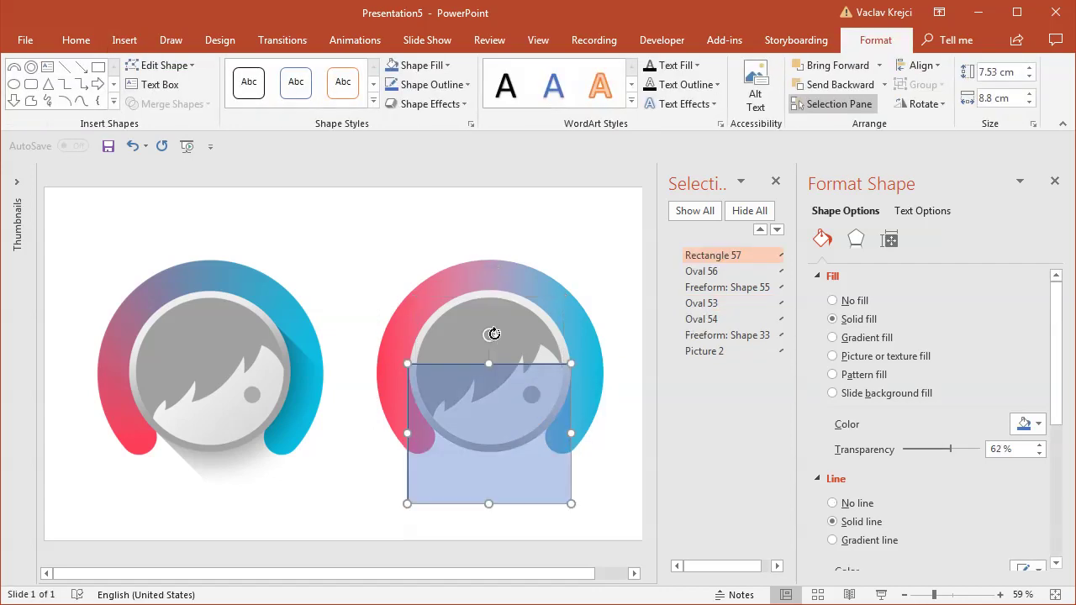
drag(494, 336, 426, 356)
drag(490, 432, 545, 403)
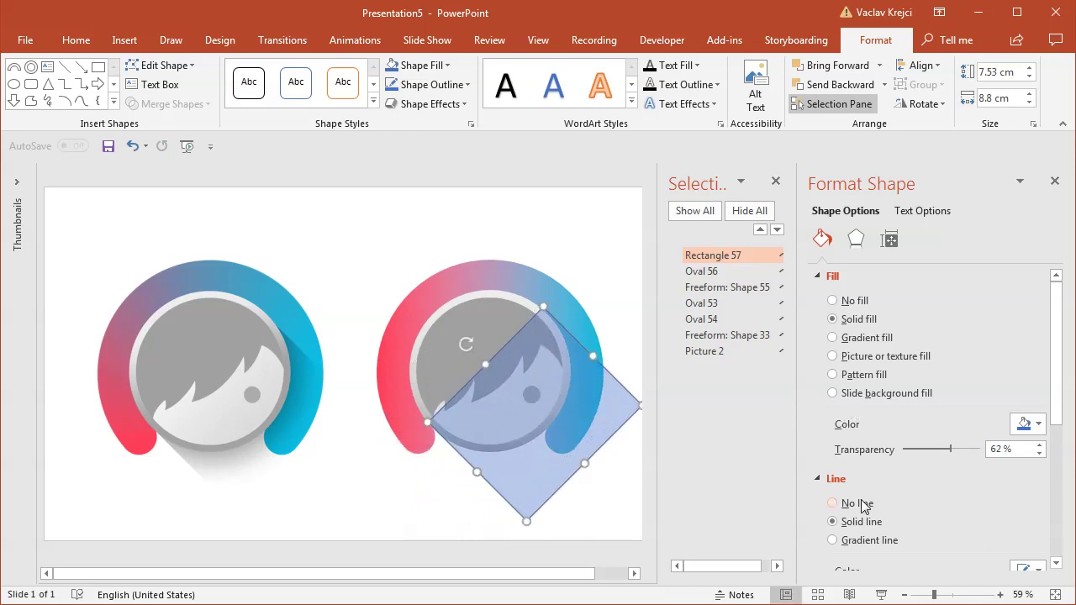
Step: Give the diamond a gradient fill with two black stops, the right one 100% transparent
click(878, 339)
drag(1064, 374, 1061, 446)
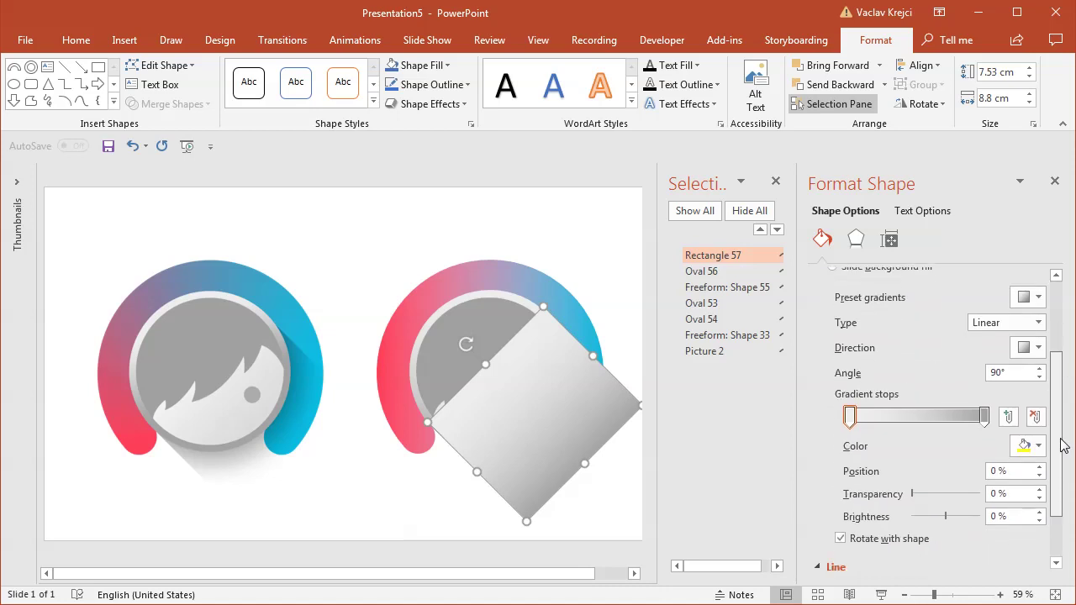
click(1028, 446)
click(1020, 488)
click(985, 417)
click(1028, 445)
click(1021, 487)
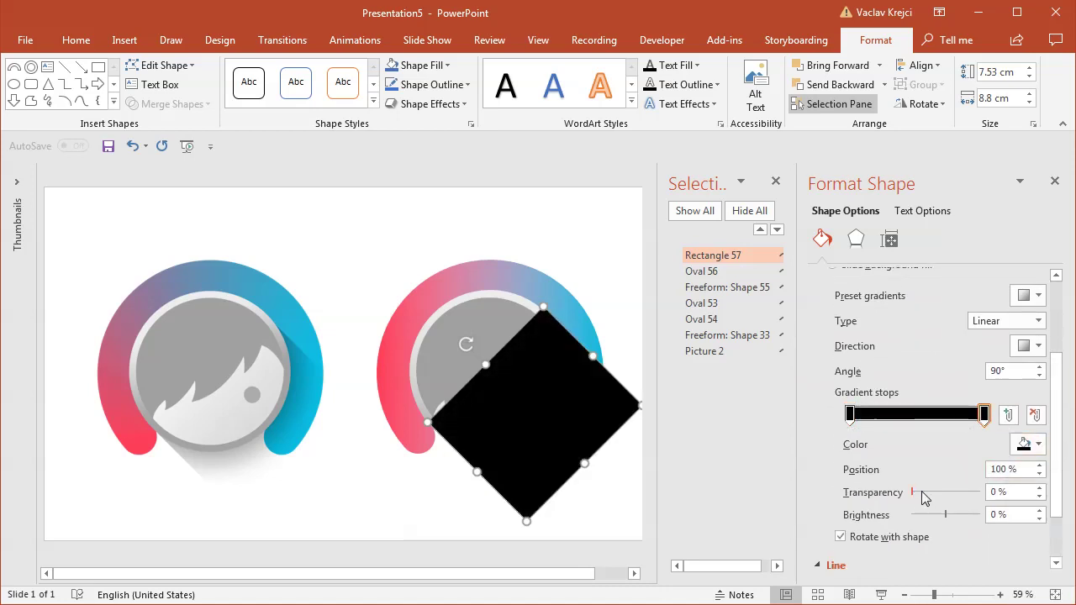
drag(915, 495, 982, 495)
Step: Send the shadow behind the face, shift the right stop left, and set the left stop to 37% transparency
drag(728, 262, 733, 332)
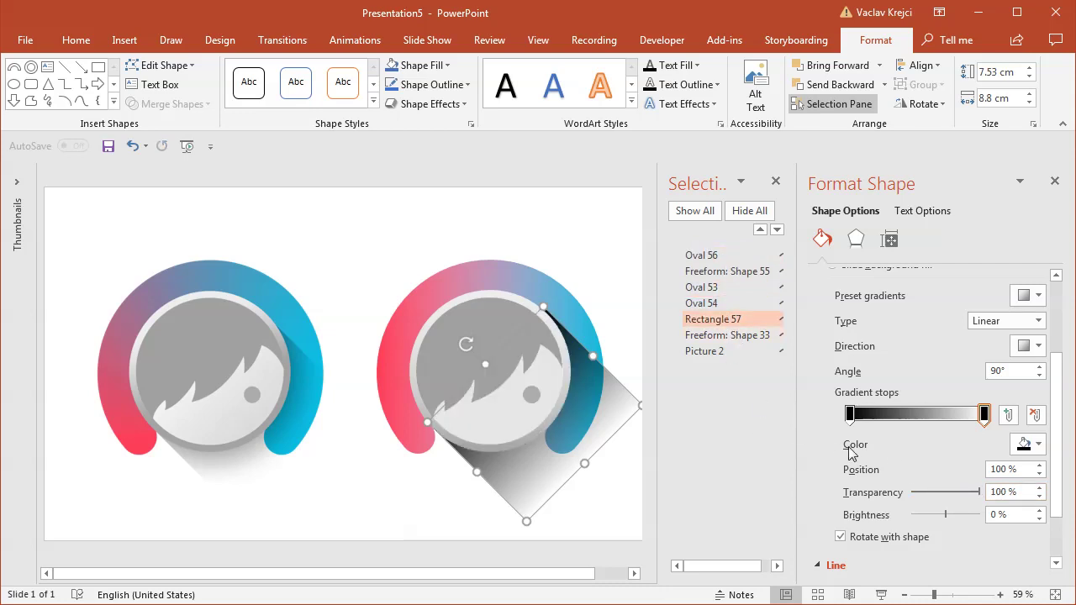
click(850, 413)
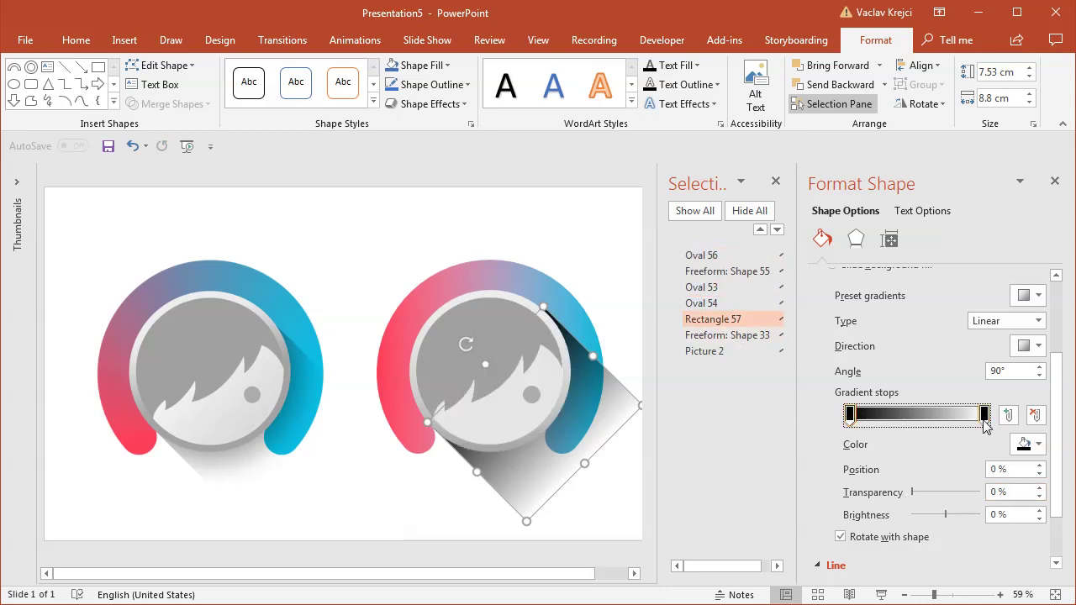
drag(985, 420, 967, 420)
click(850, 413)
drag(913, 493, 957, 495)
Step: Slightly resize the shadow rectangle and preview it deselected
click(348, 526)
click(558, 396)
drag(586, 356, 590, 359)
click(373, 536)
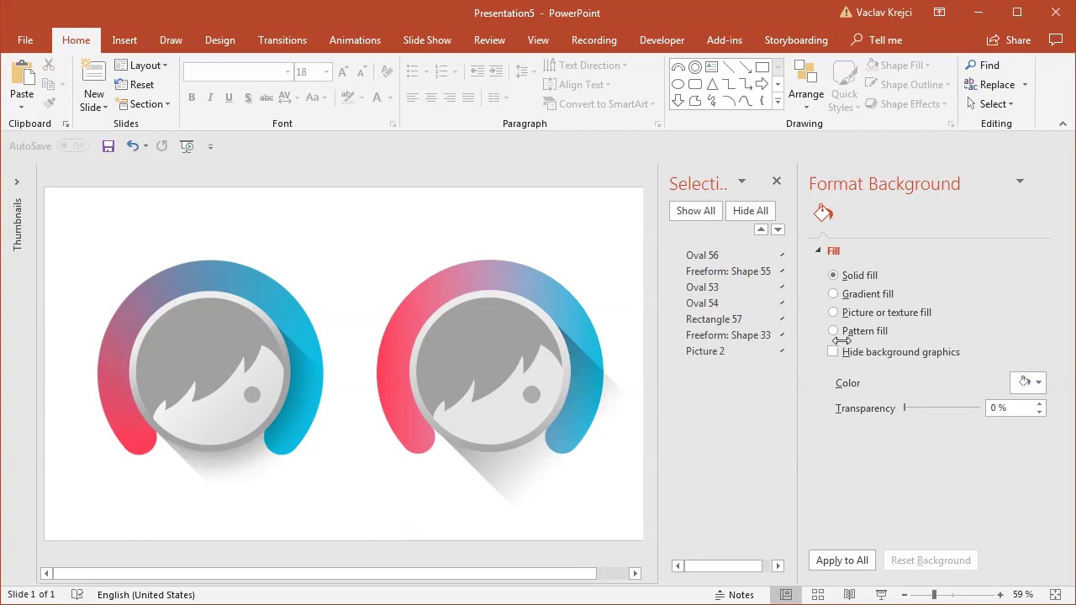
Step: Resize the side panels and hide the long shadow Rectangle 57
drag(801, 340, 854, 343)
drag(712, 363, 690, 363)
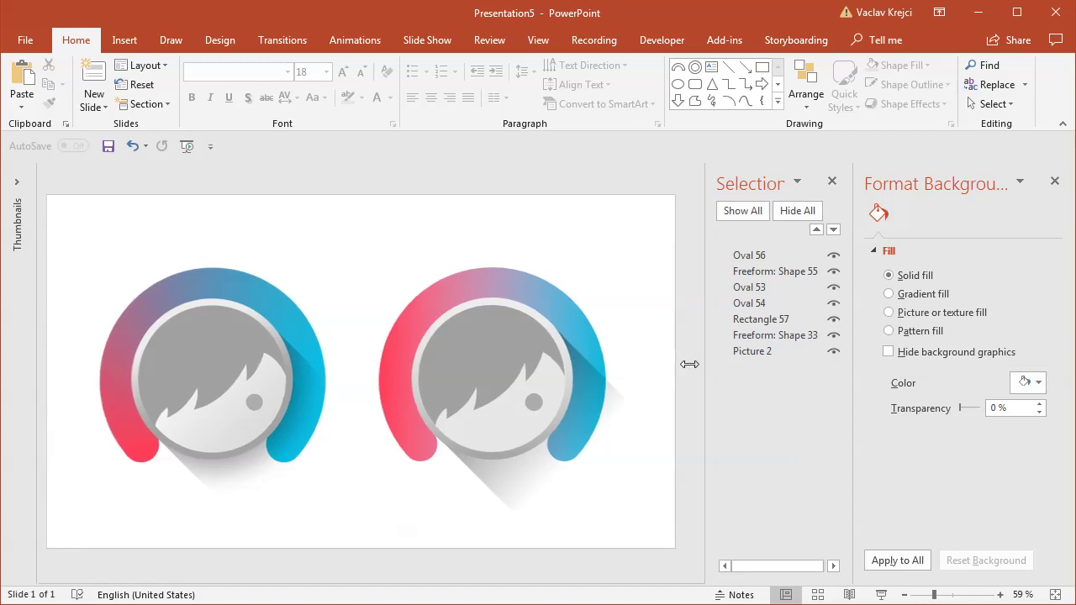
click(832, 319)
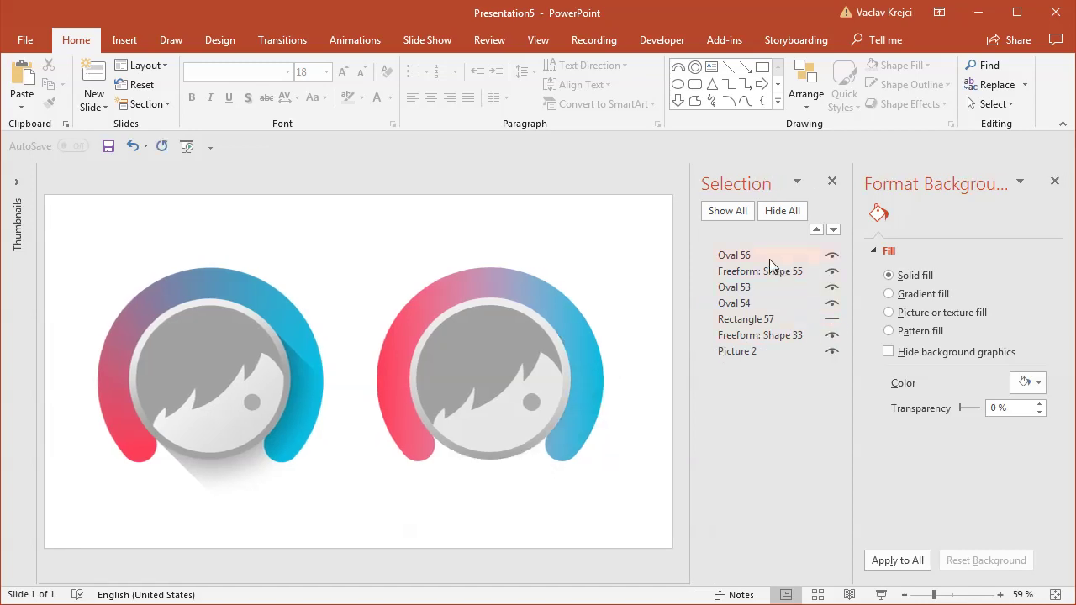
Step: Draw a circle over the left icon with no outline and an opaque black fill
click(124, 40)
click(248, 84)
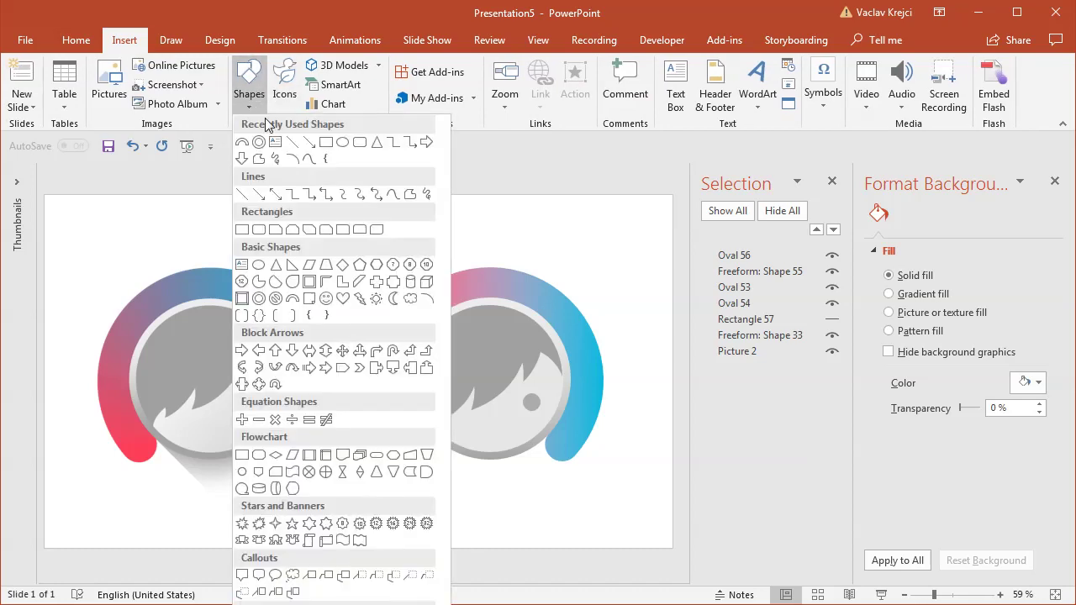
click(342, 141)
drag(132, 307, 289, 412)
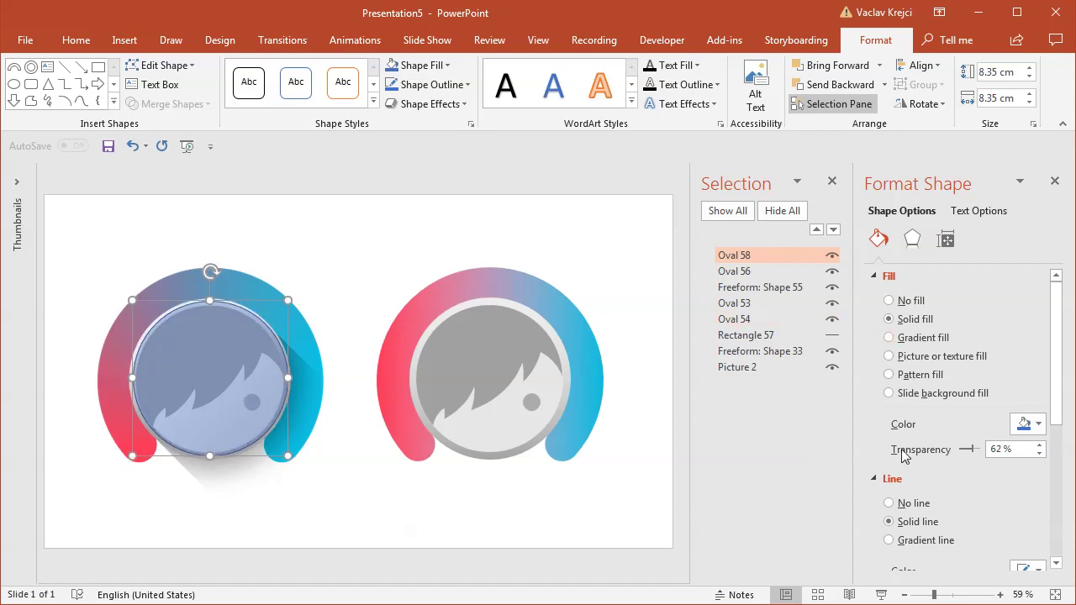
click(914, 503)
click(1034, 424)
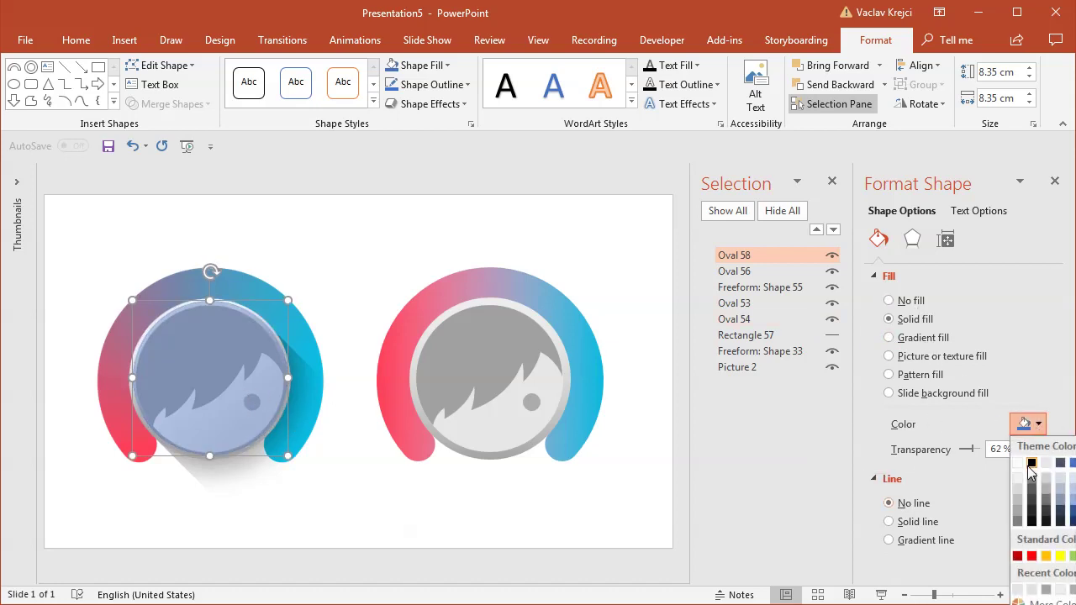
click(1030, 464)
drag(968, 449, 959, 449)
drag(244, 368, 371, 289)
Step: Give the black circle an Outer Offset Bottom Right shadow, 0% transparency, 84 pt blur, over the left face
click(912, 240)
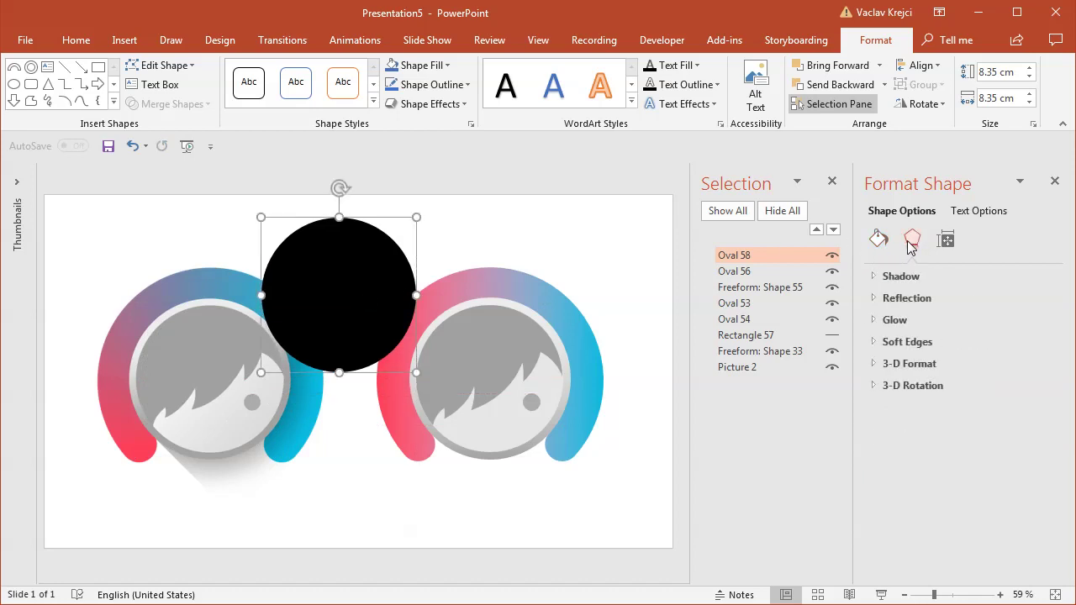
click(911, 278)
click(1028, 300)
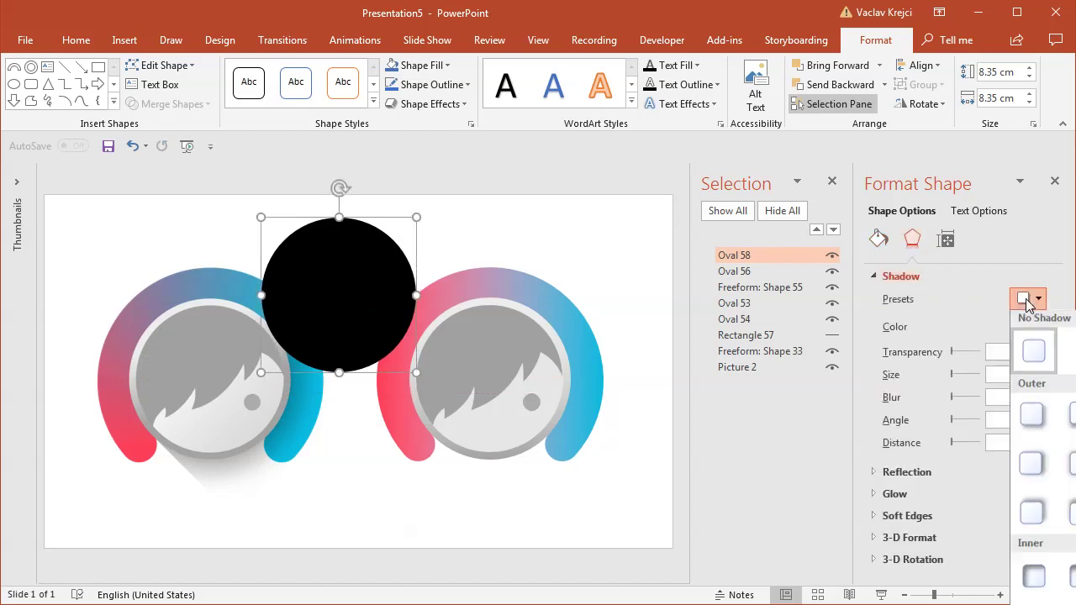
click(1031, 417)
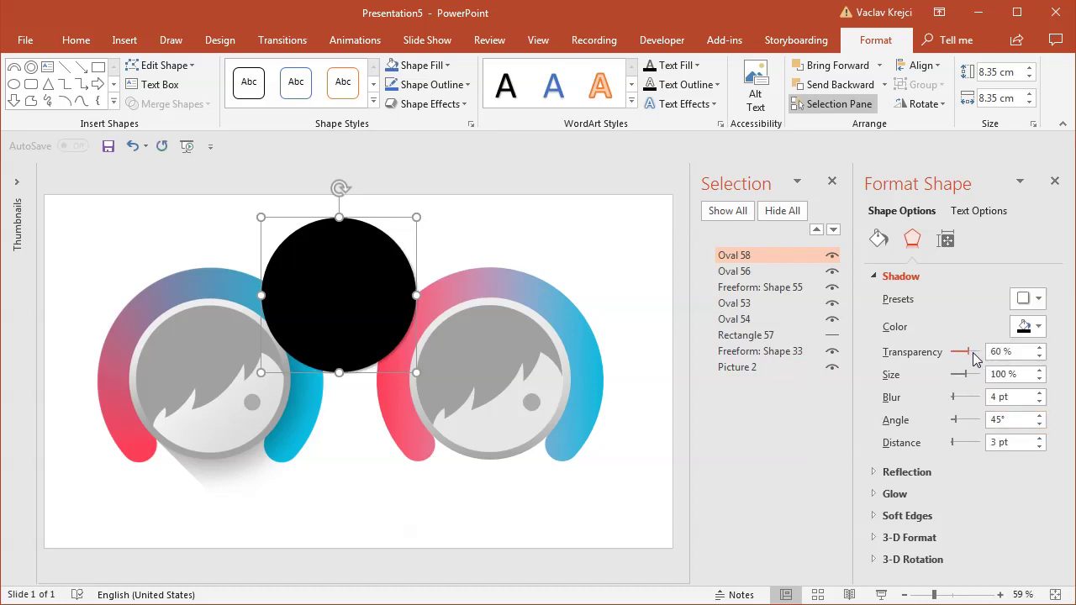
drag(968, 353, 913, 358)
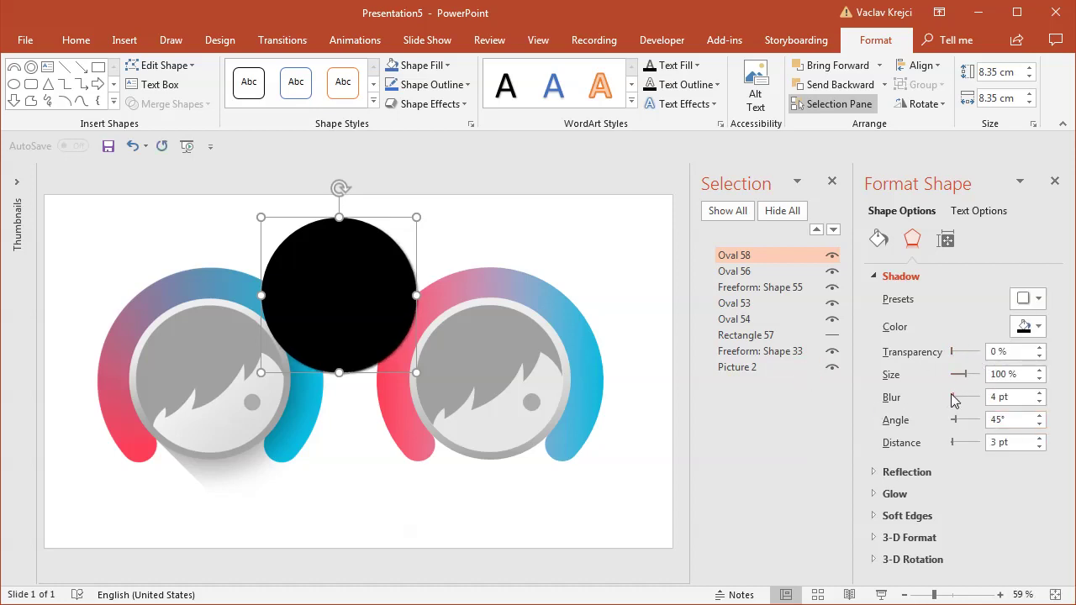
drag(954, 397, 977, 399)
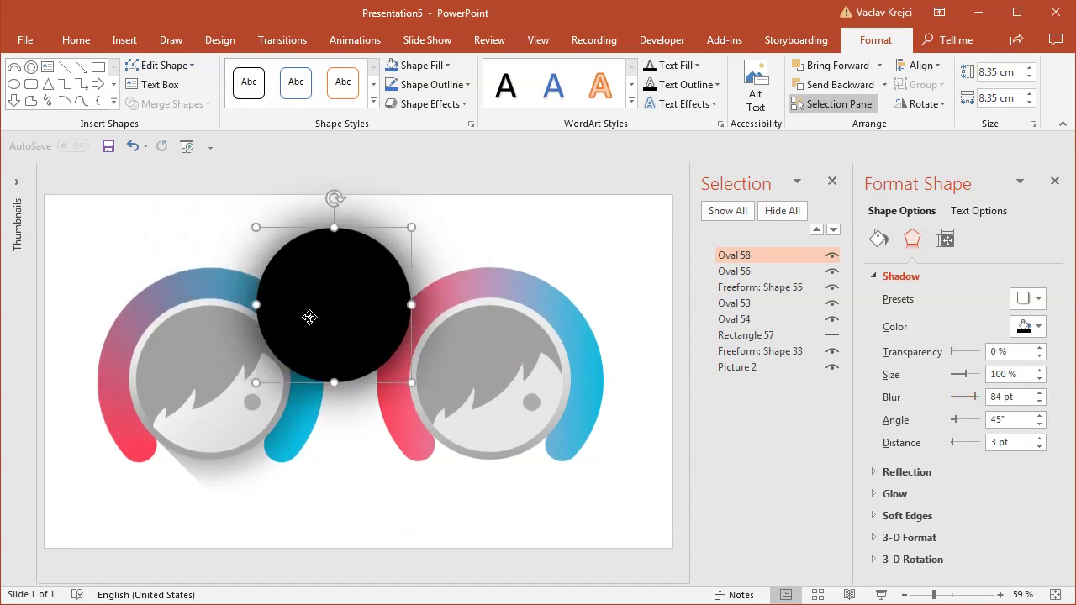
drag(312, 315, 212, 316)
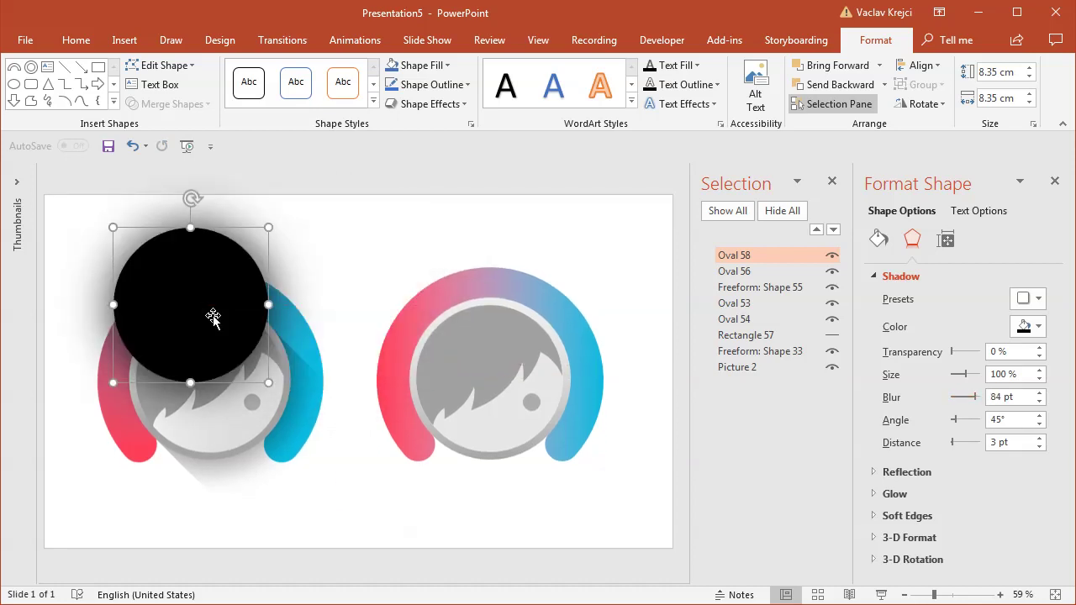
Step: Paste a copy of the shadow rectangle (Rectangle 59) behind the face and hide the original
click(745, 336)
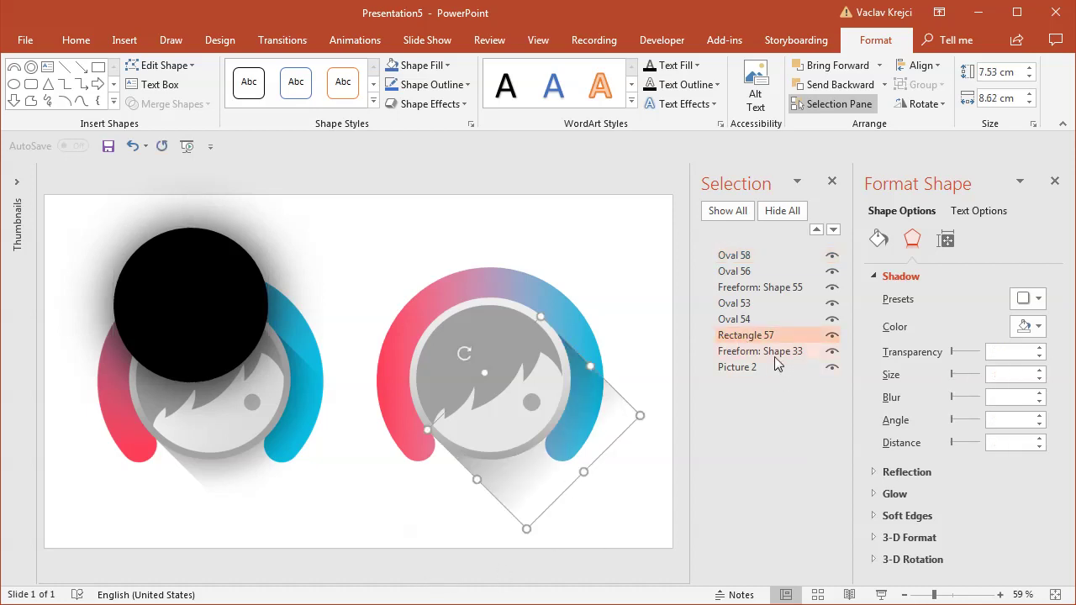
key(ctrl+v)
mouse_move(620, 427)
mouse_down()
mouse_move(608, 418)
mouse_move(622, 412)
mouse_up()
drag(744, 256, 769, 353)
click(832, 352)
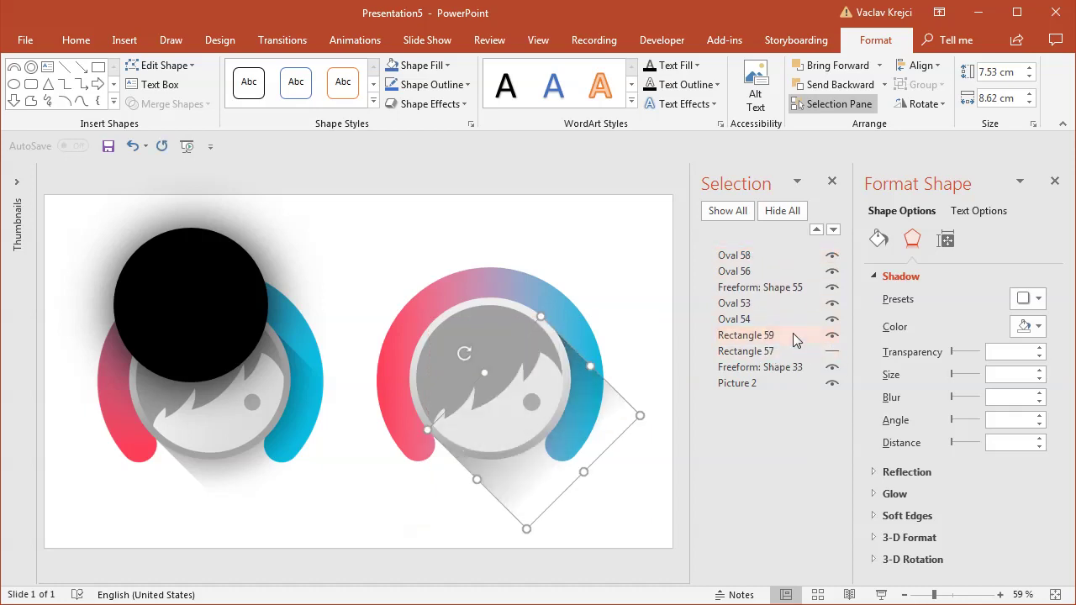
Step: Nudge black Oval 58 up and right, hide it, and select Rectangle 59
click(212, 318)
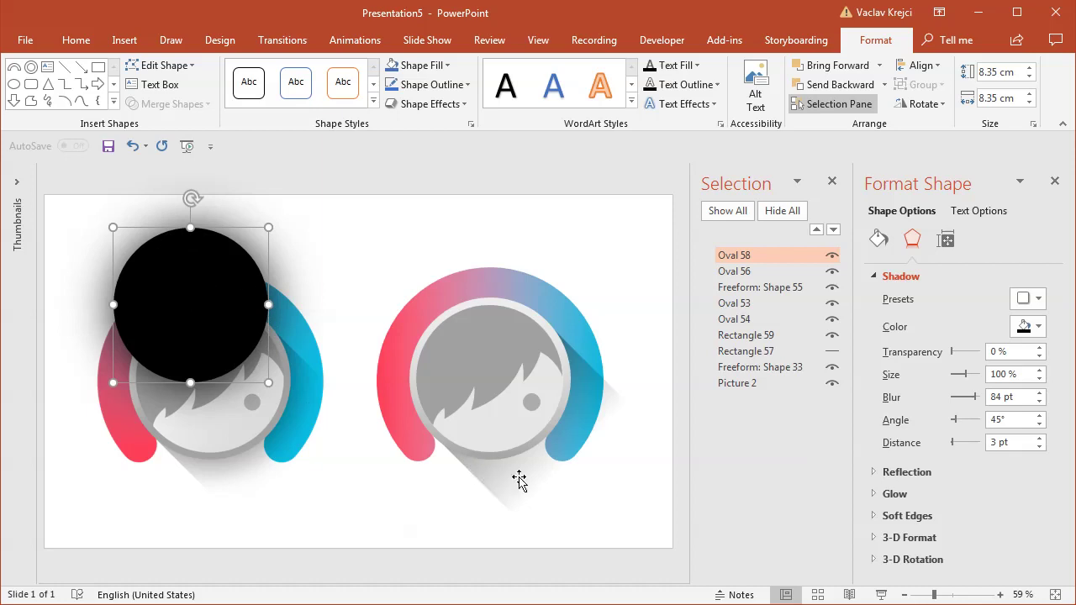
drag(146, 284, 191, 295)
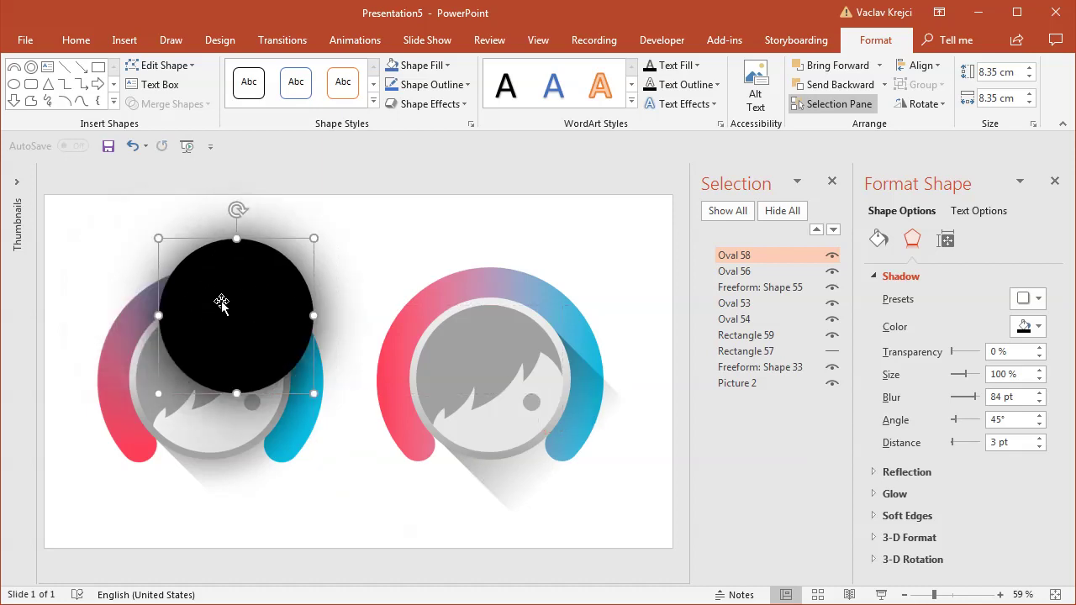
click(832, 255)
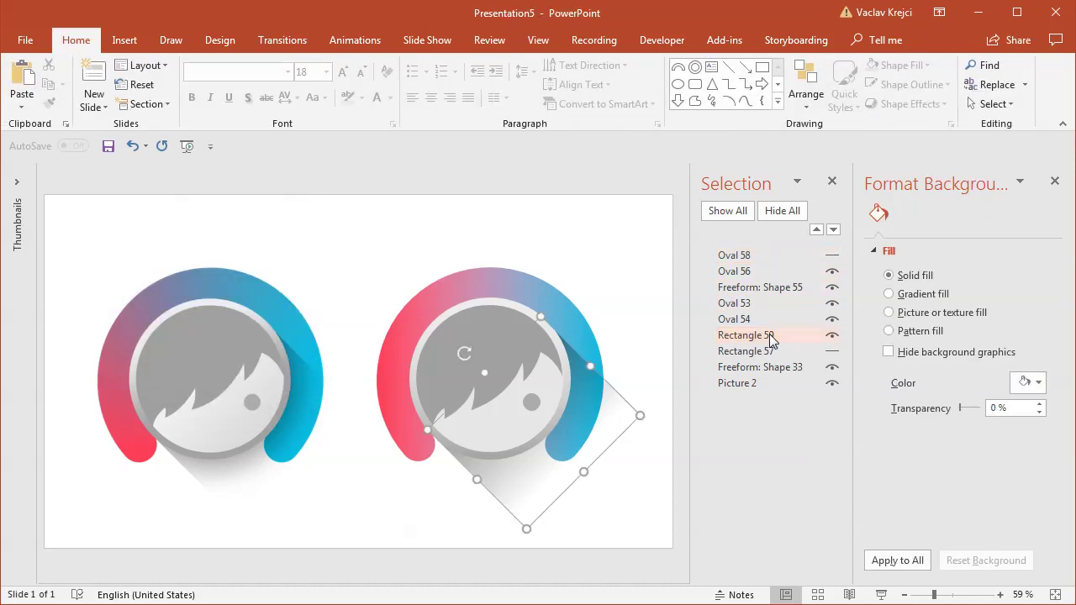
click(744, 335)
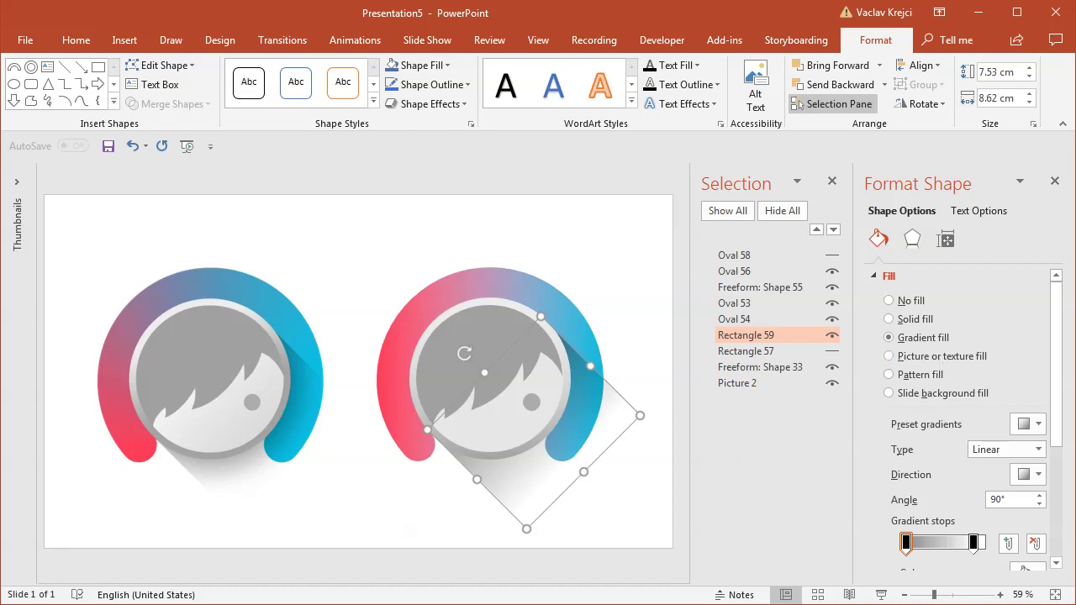
Step: Fill the shadow rectangle with the clipboard black circle, tiled as a texture
click(887, 356)
scroll(908, 362, down, 1)
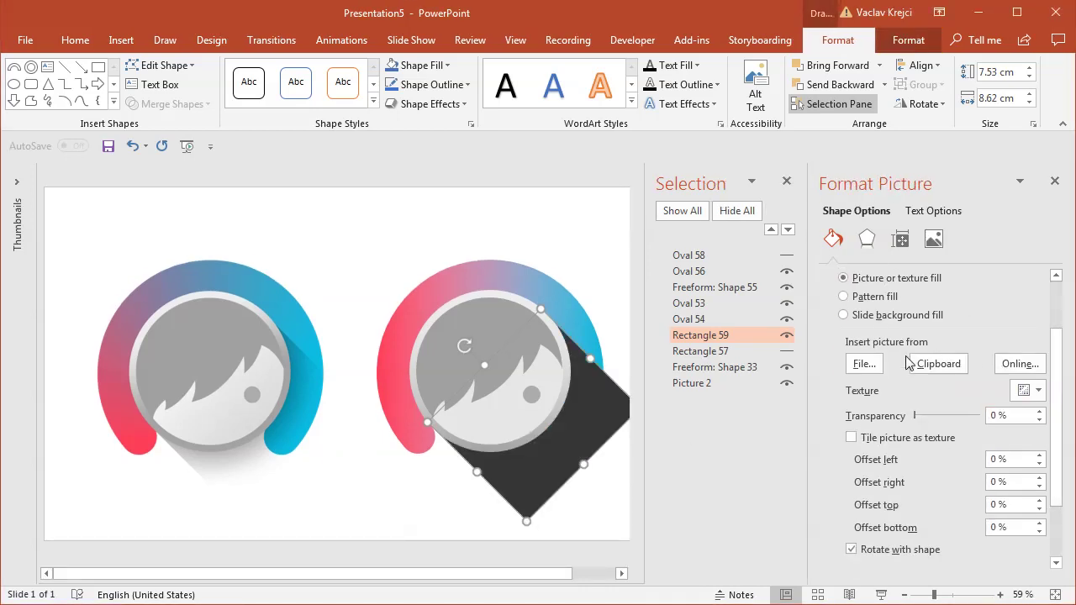
click(938, 368)
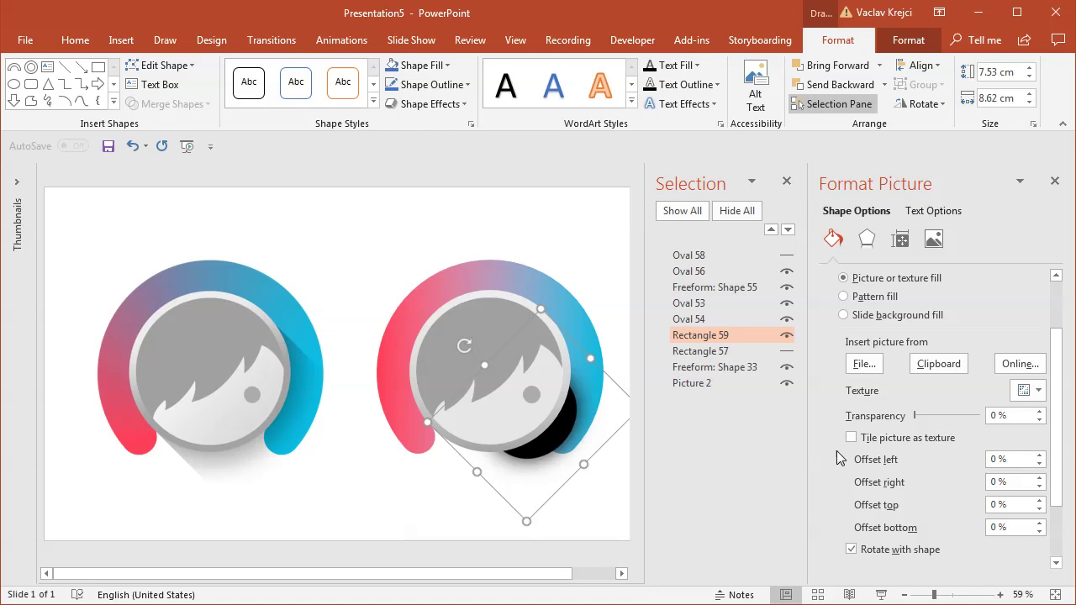
click(892, 445)
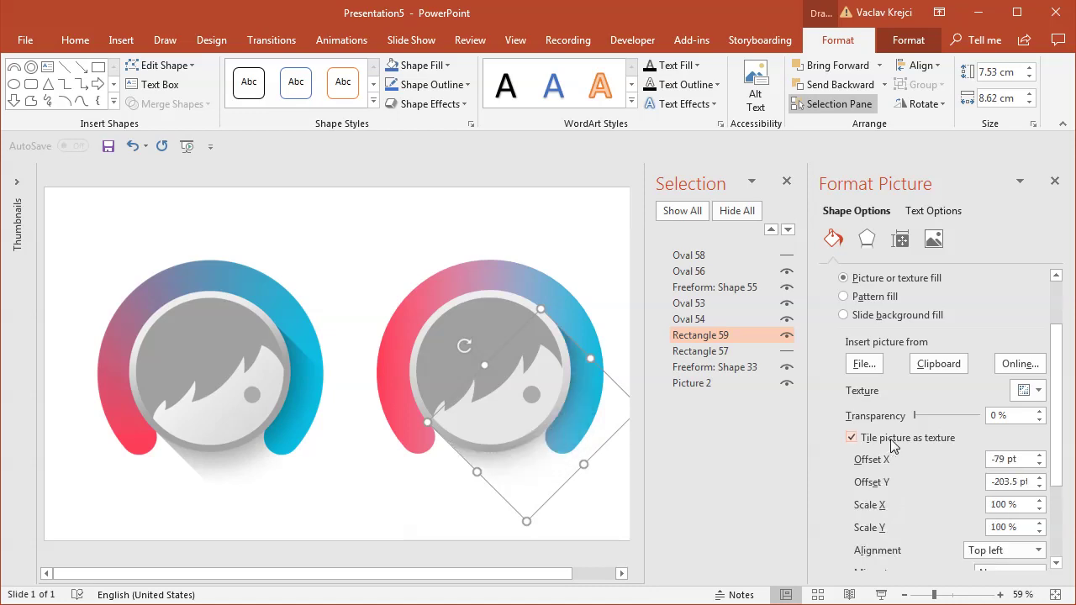
Step: Reset the texture's Offset X and Offset Y to 0 pt
scroll(1008, 458, down, 1)
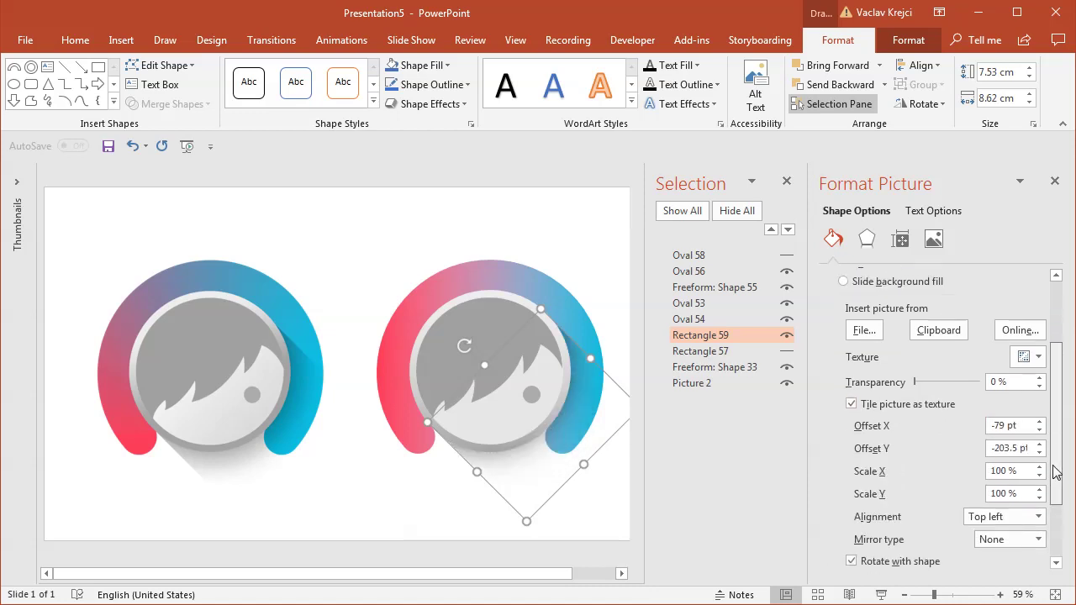
double_click(1007, 425)
text(0)
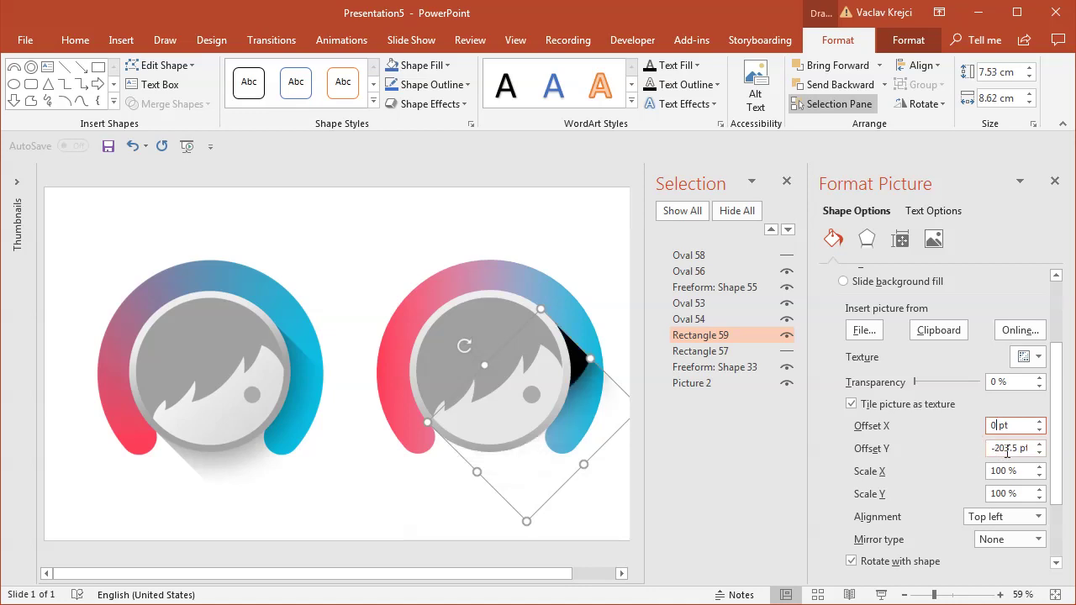
double_click(1022, 447)
text(0)
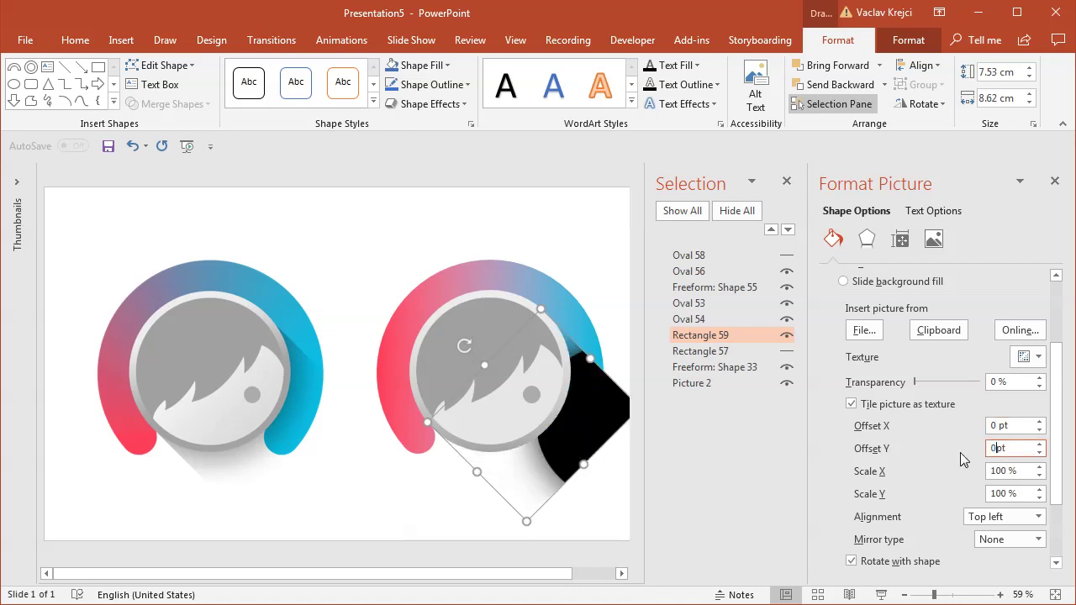
click(1014, 425)
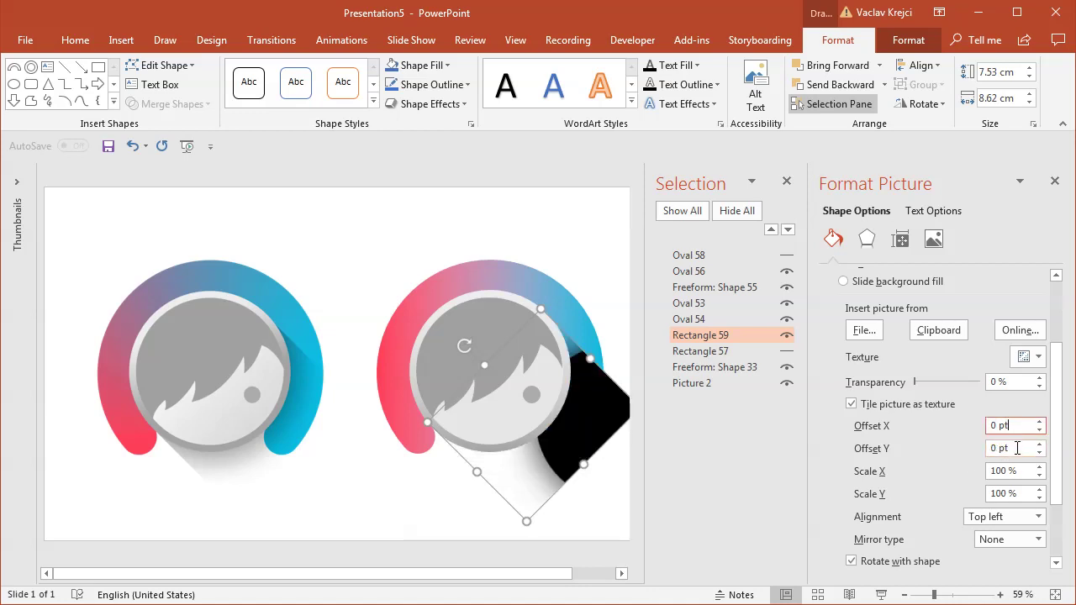
drag(557, 574, 601, 573)
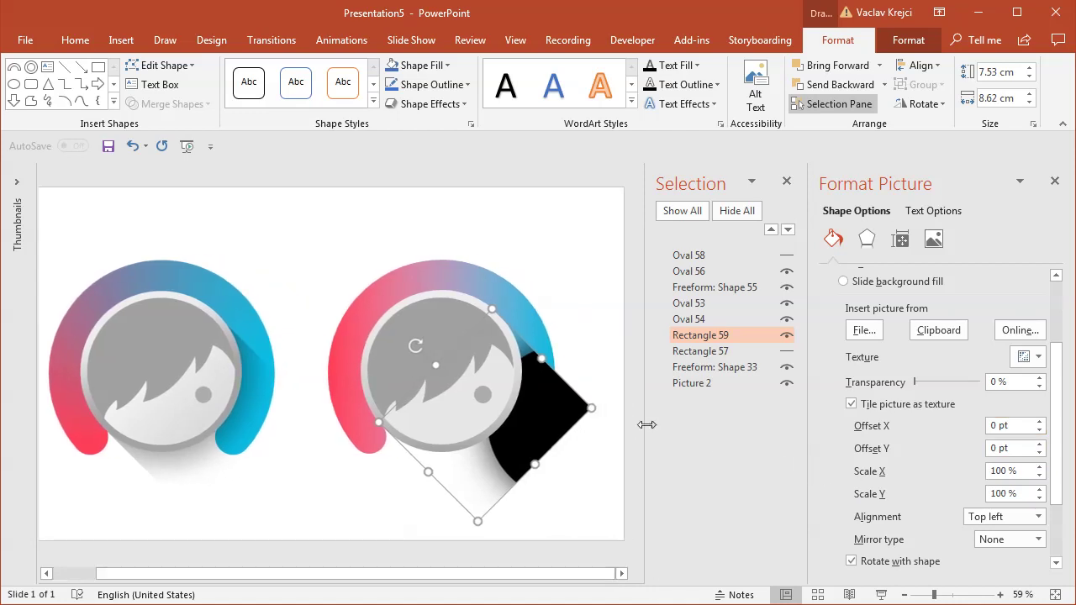
Step: Enter texture offsets of -70 pt X and -199.5 pt Y
click(1021, 425)
drag(1020, 425, 973, 423)
text(-70)
key(Tab)
text(-199.5)
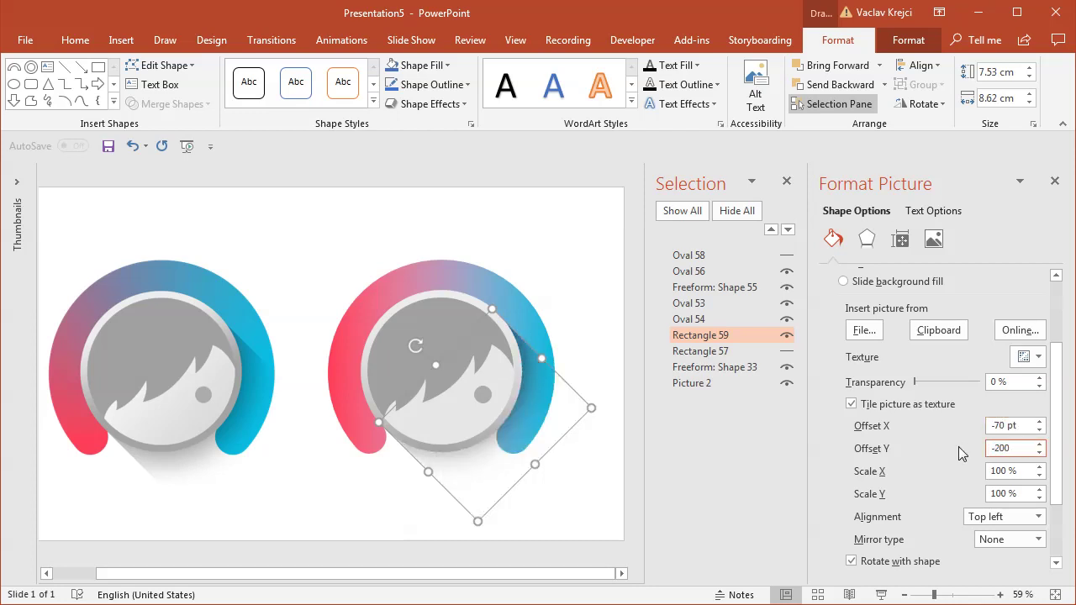
key(Return)
Step: Fine-tune the texture offsets to -76.5 pt X and -184.5 pt Y
key(Down)
key(Down)
key(Down)
key(Down)
key(Down)
key(Down)
key(Down)
key(Down)
key(Down)
key(Down)
key(Down)
key(Down)
key(Down)
key(Down)
key(Down)
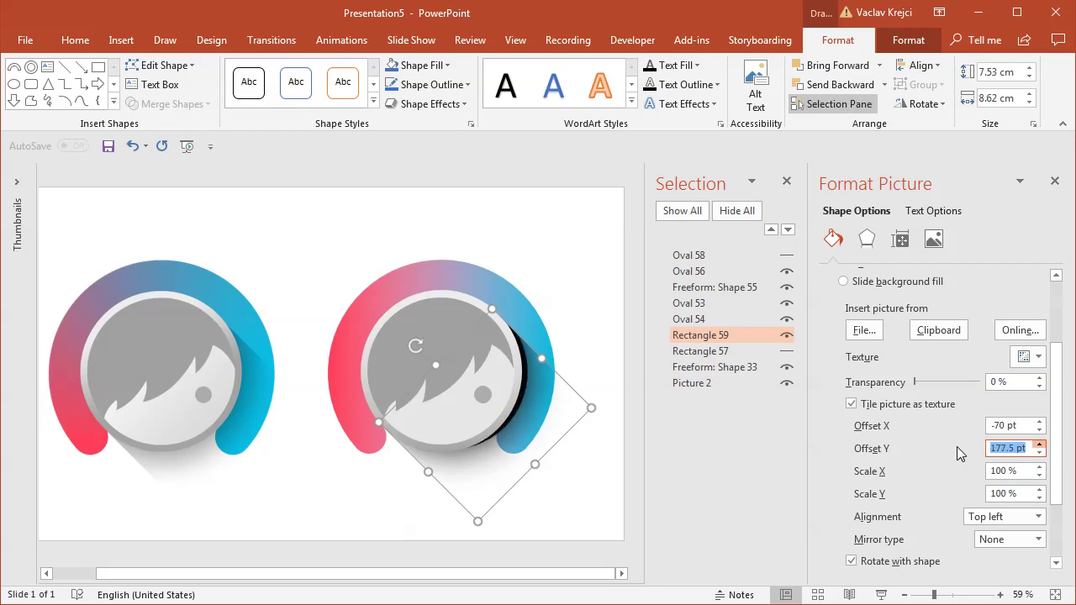
click(1013, 426)
key(Down)
key(Down)
key(Down)
key(Down)
key(Down)
key(Down)
key(Down)
key(Down)
key(Down)
key(Down)
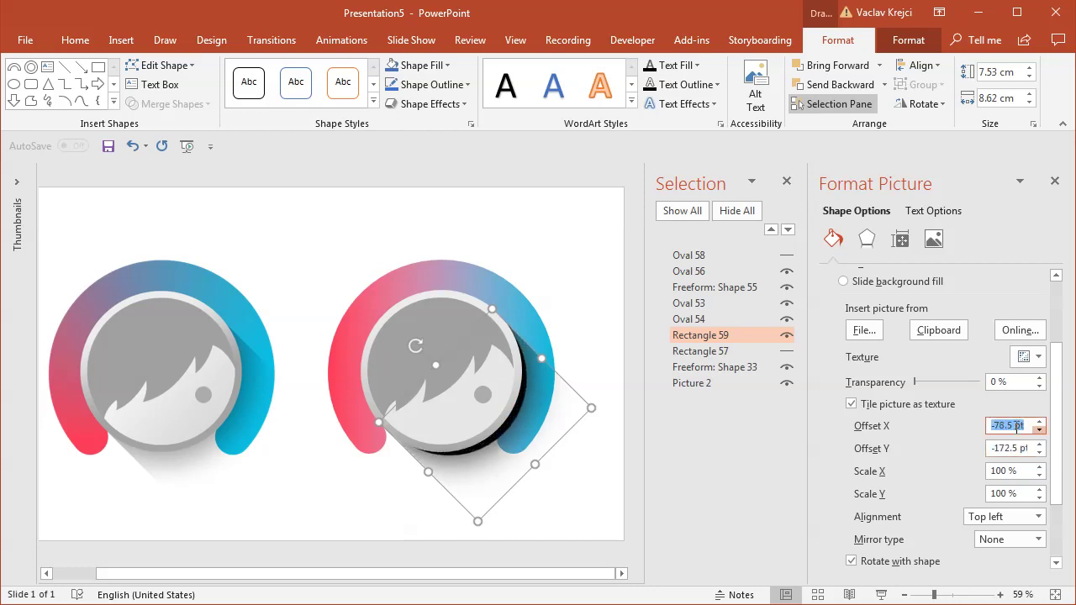
click(1013, 447)
key(Down)
key(Down)
key(Down)
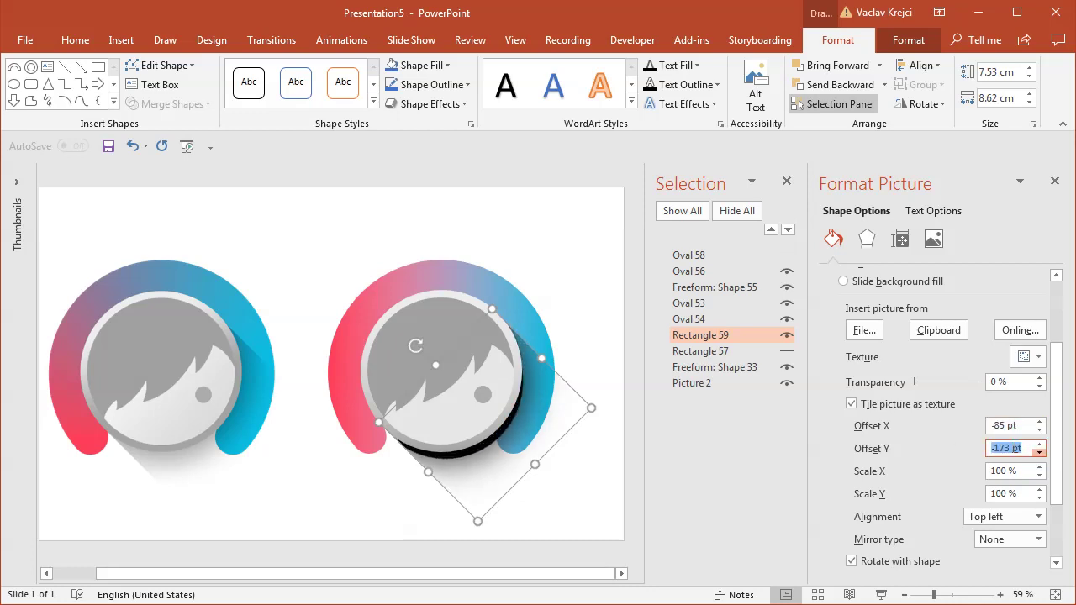
key(Down)
key(Down)
key(Down)
key(Down)
click(1005, 426)
key(Up)
key(Up)
key(Up)
key(Up)
key(Up)
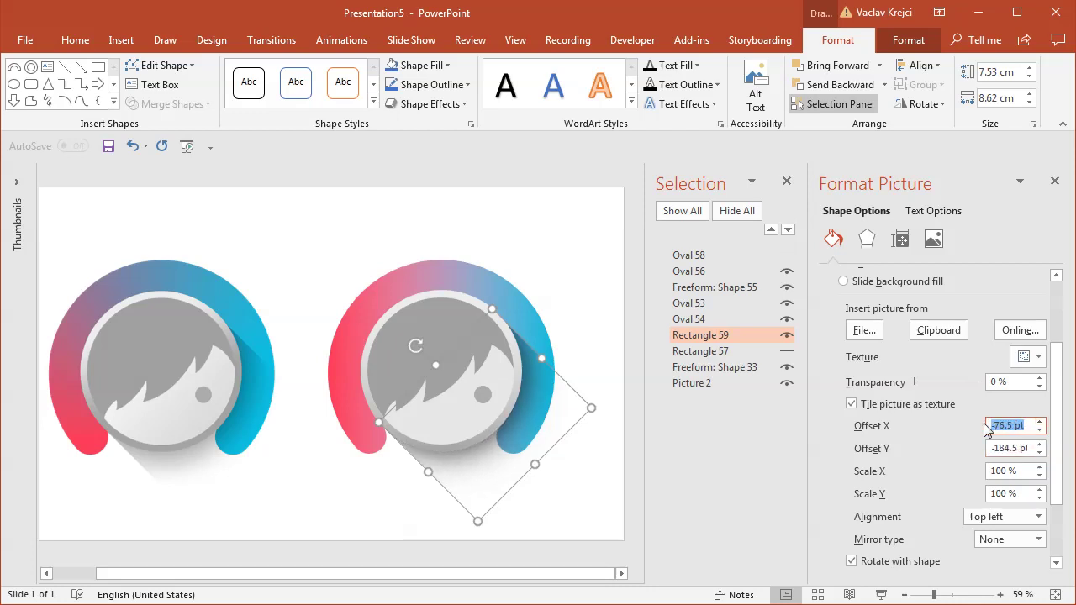
Step: Hide Oval 54, Oval 53, the hair shape and Oval 56 to inspect the shadow
click(787, 319)
click(787, 303)
click(787, 286)
click(786, 270)
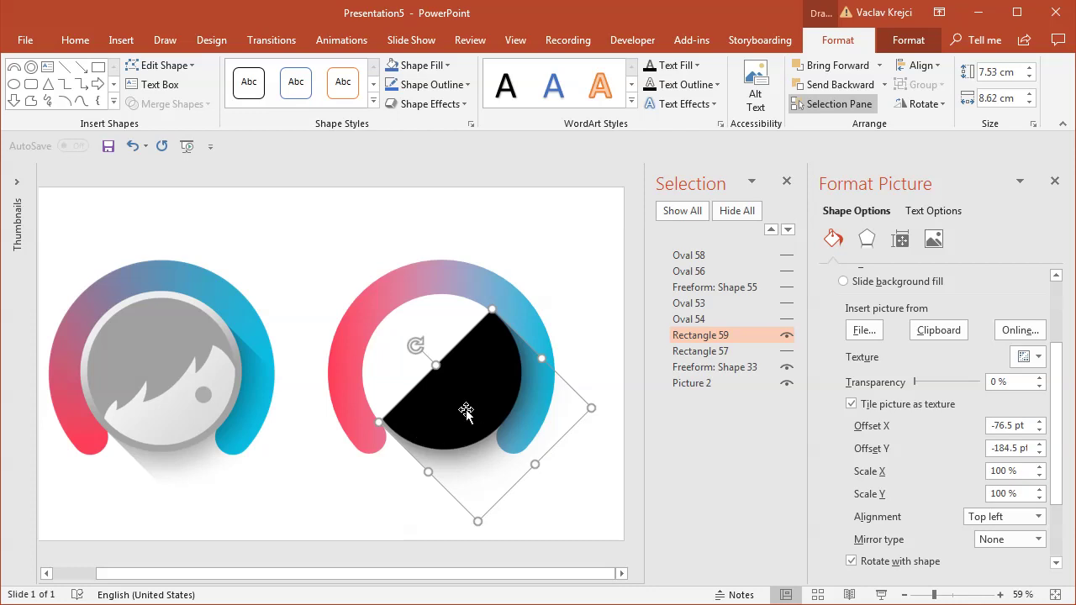
Step: Show Oval 54, Oval 53, the hair and Oval 56 again, keeping black Oval 58 hidden
click(341, 533)
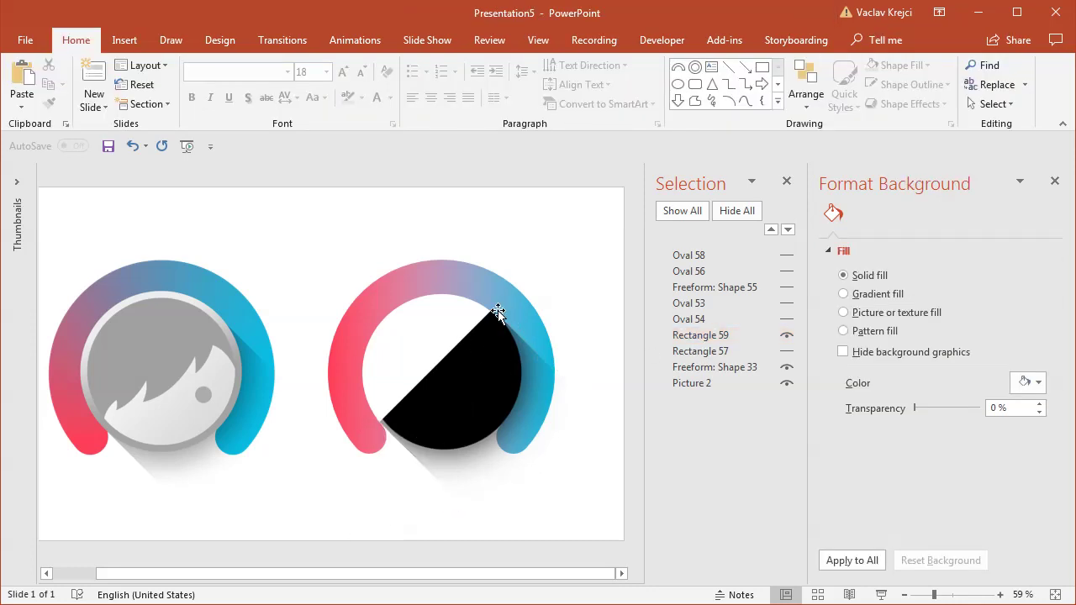
click(721, 317)
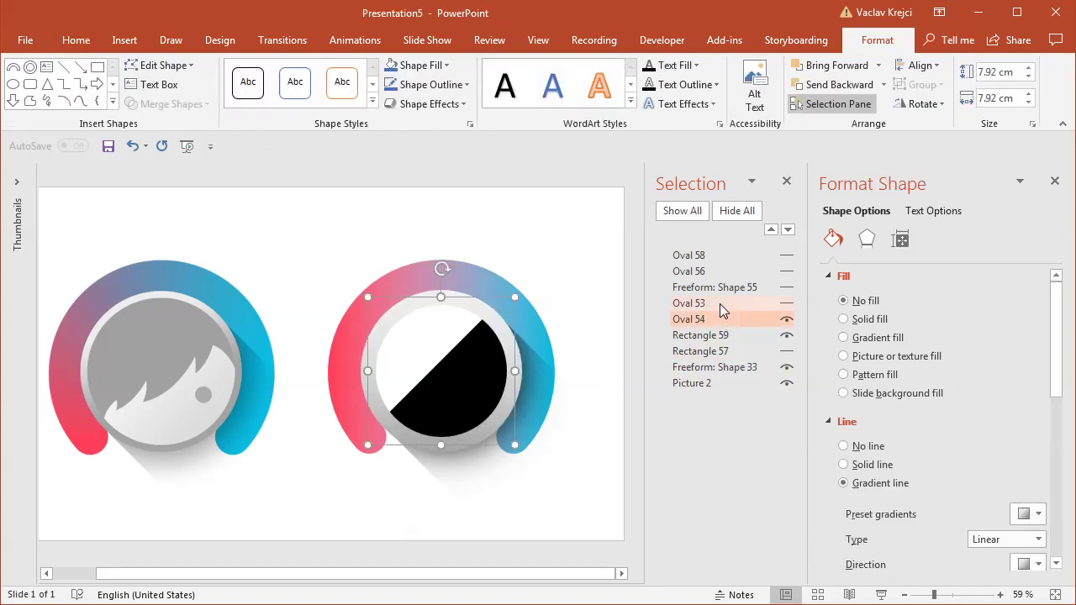
click(720, 303)
click(718, 288)
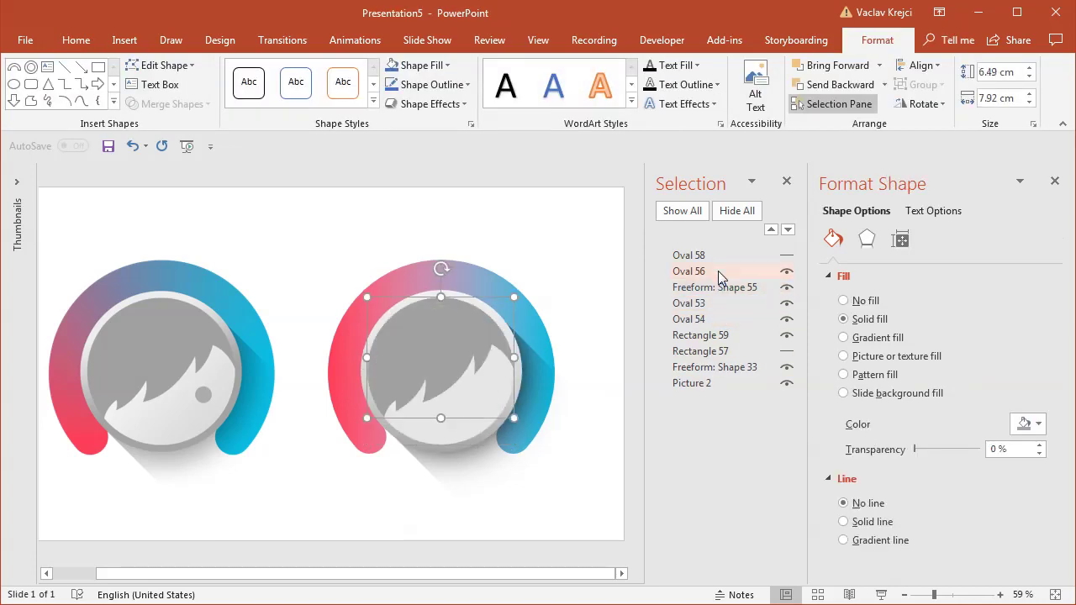
click(718, 271)
click(702, 256)
click(786, 256)
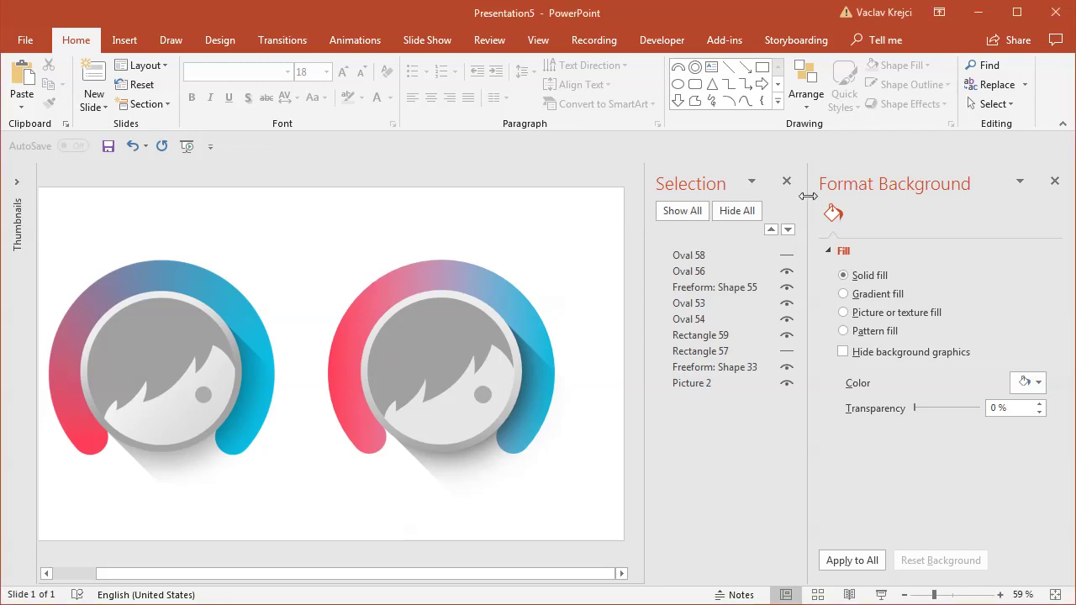
Step: Close the Selection and formatting panes and zoom in on the slide
click(787, 181)
click(1055, 181)
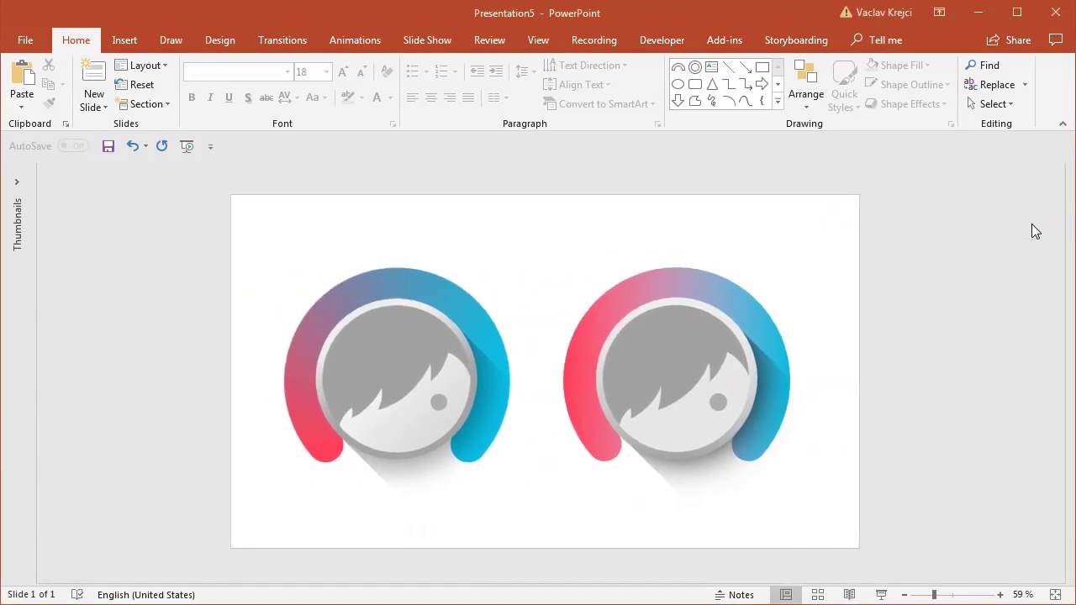
click(1001, 595)
click(1001, 595)
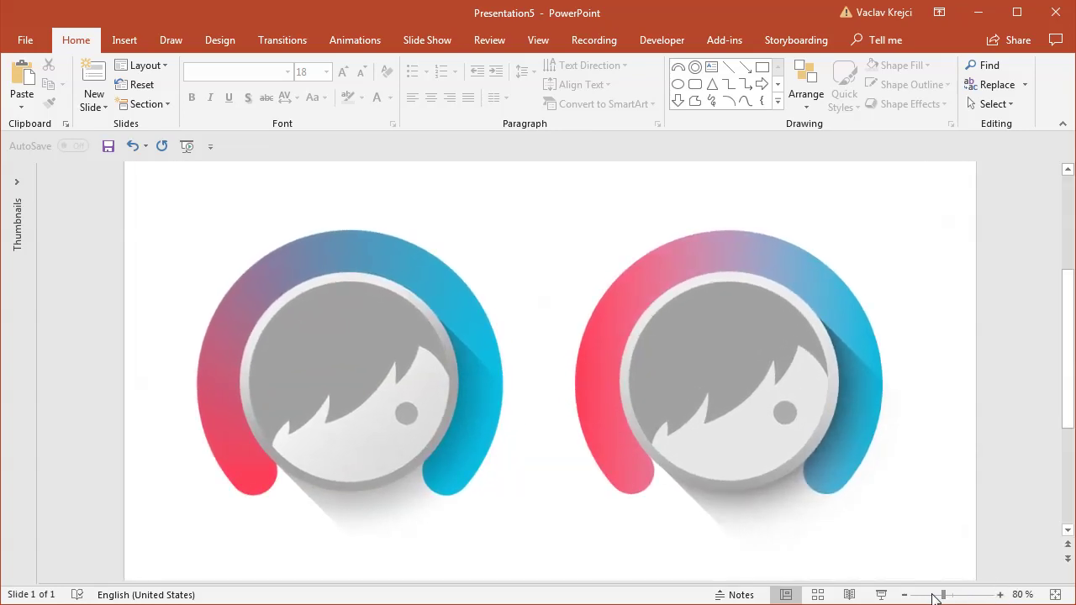